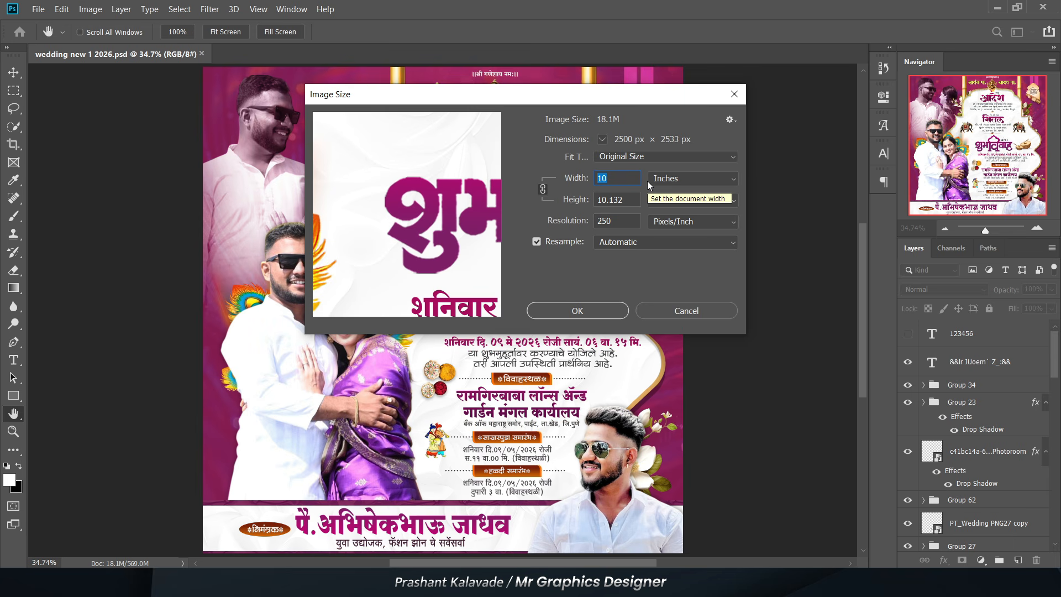
{"action": "left_click", "coordinate": [586, 219]}
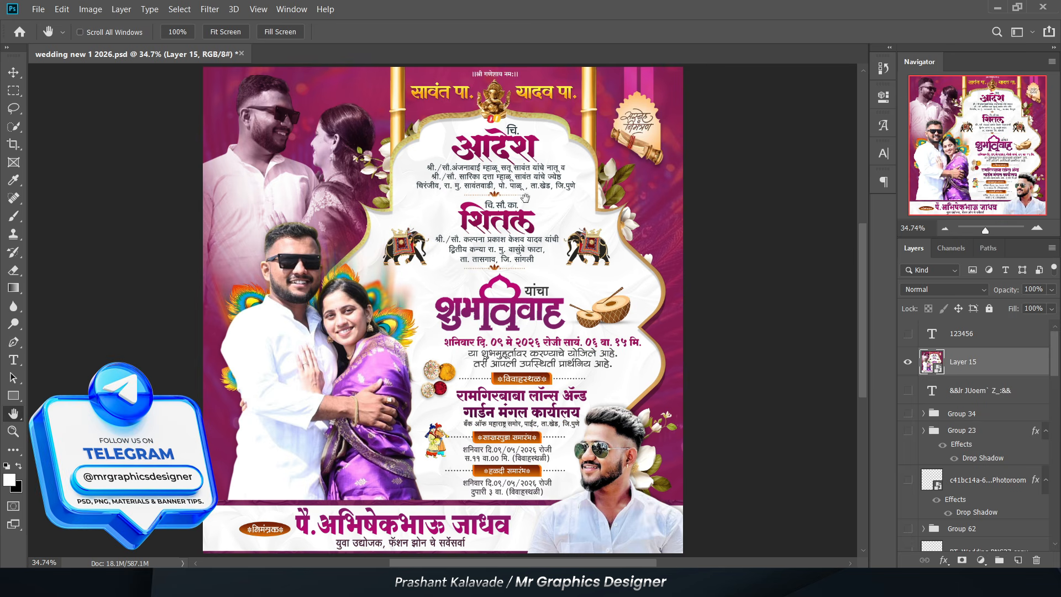
Hide Layer 15 and make the Color Fill 2 background layer visible together with its Gradient Overlay effect
{"action": "left_click", "coordinate": [909, 363]}
{"action": "scroll", "coordinate": [944, 499], "scroll_direction": "down", "scroll_amount": 10}
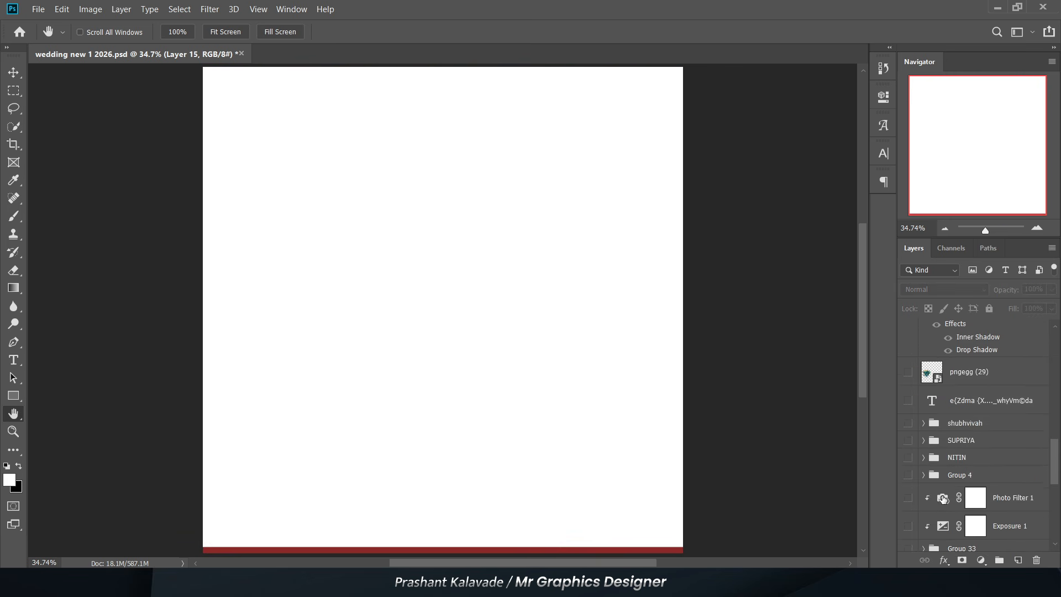
{"action": "scroll", "coordinate": [944, 499], "scroll_direction": "down", "scroll_amount": 4}
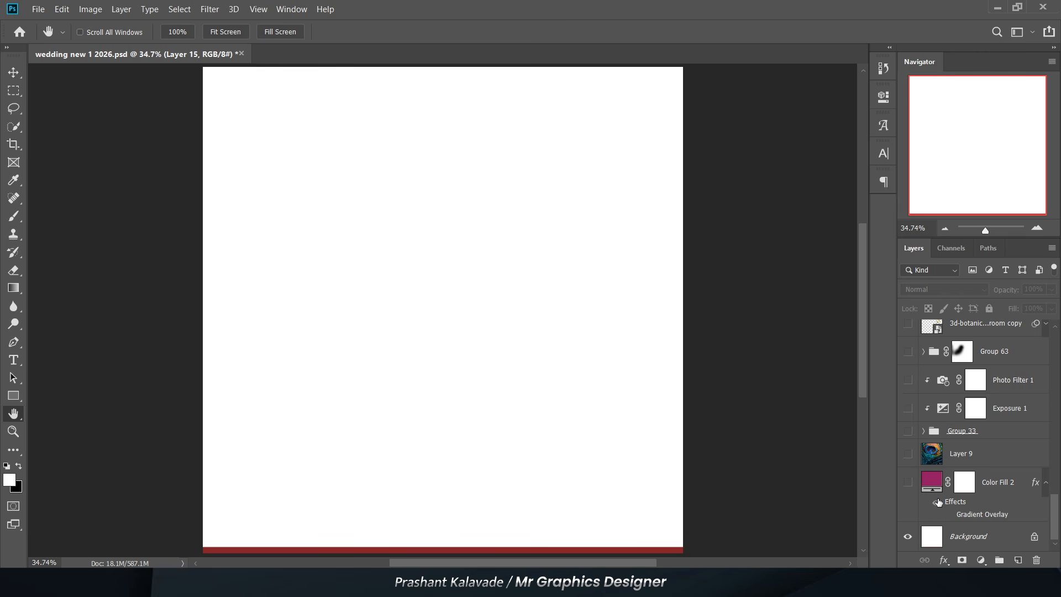
{"action": "left_click", "coordinate": [908, 482]}
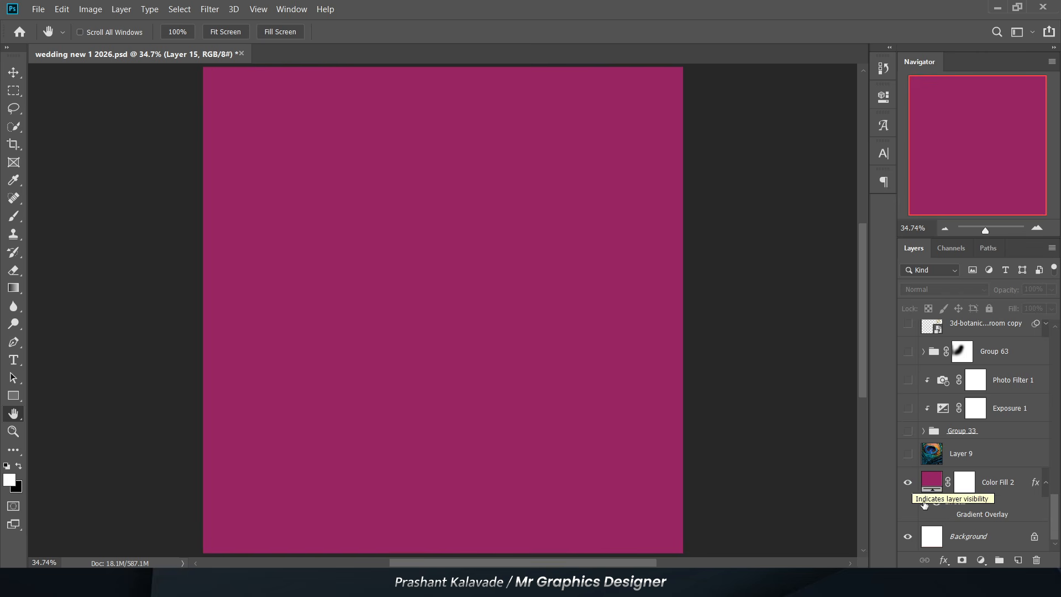
{"action": "left_click", "coordinate": [954, 517]}
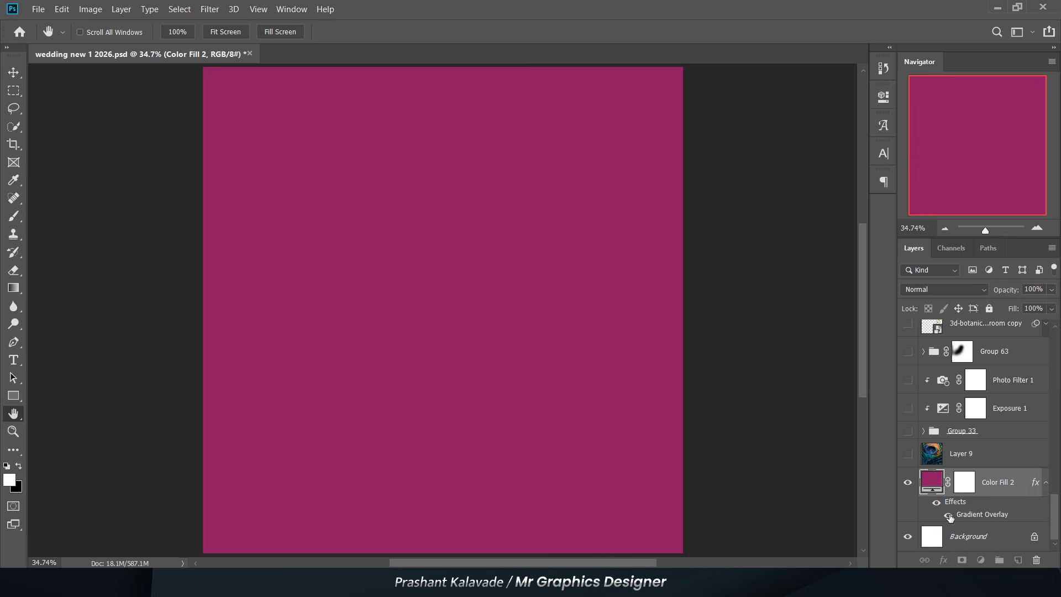
{"action": "left_click", "coordinate": [949, 516]}
Make the peacock-feather texture Layer 9 visible above the colour fill and select it
{"action": "scroll", "coordinate": [948, 504], "scroll_direction": "up", "scroll_amount": 3}
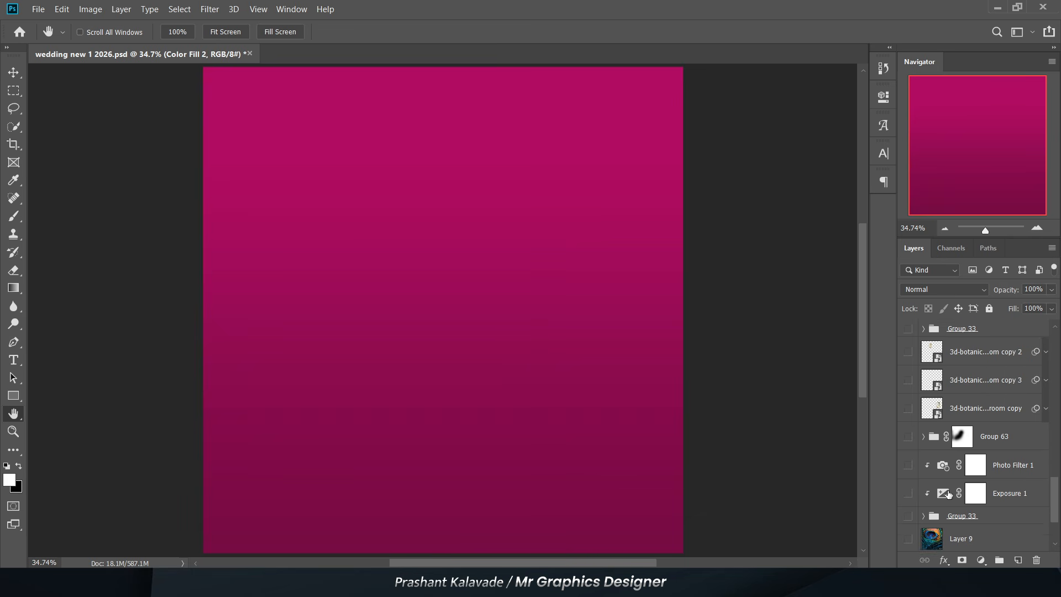
{"action": "scroll", "coordinate": [949, 494], "scroll_direction": "down", "scroll_amount": 4}
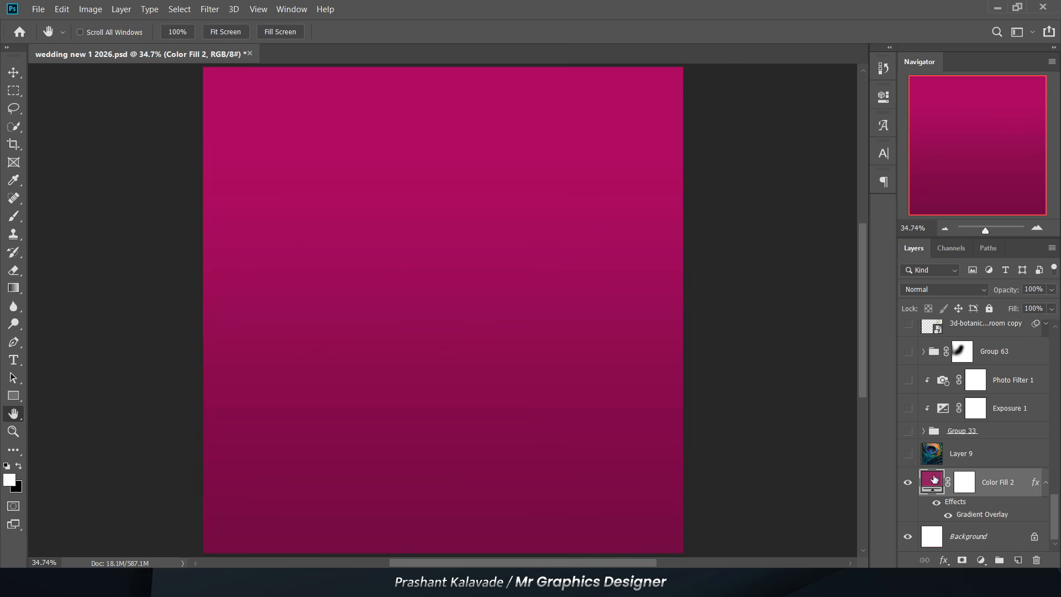
{"action": "left_click", "coordinate": [908, 456]}
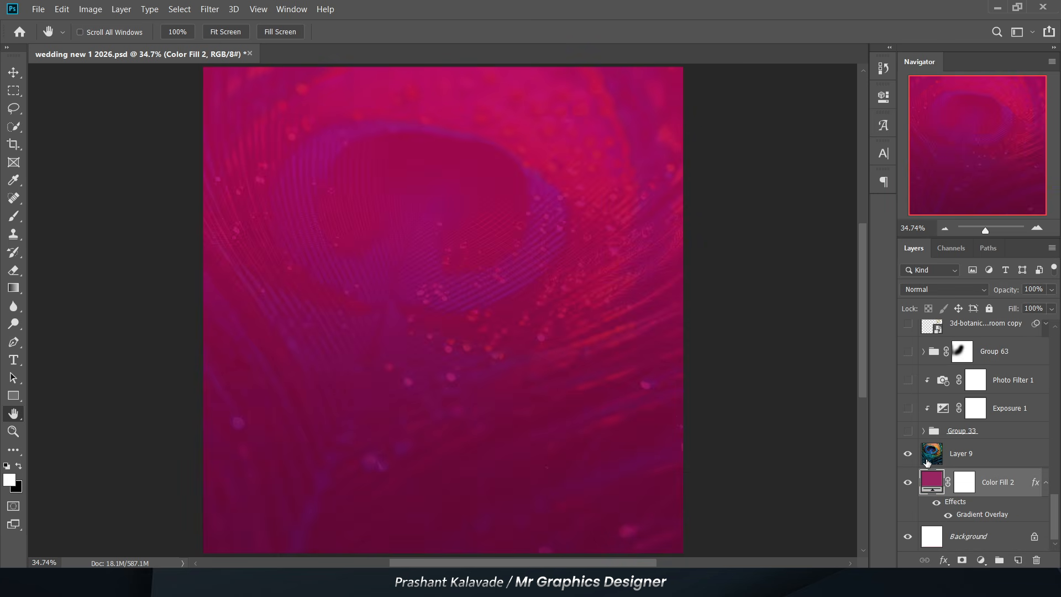
{"action": "left_click", "coordinate": [949, 456]}
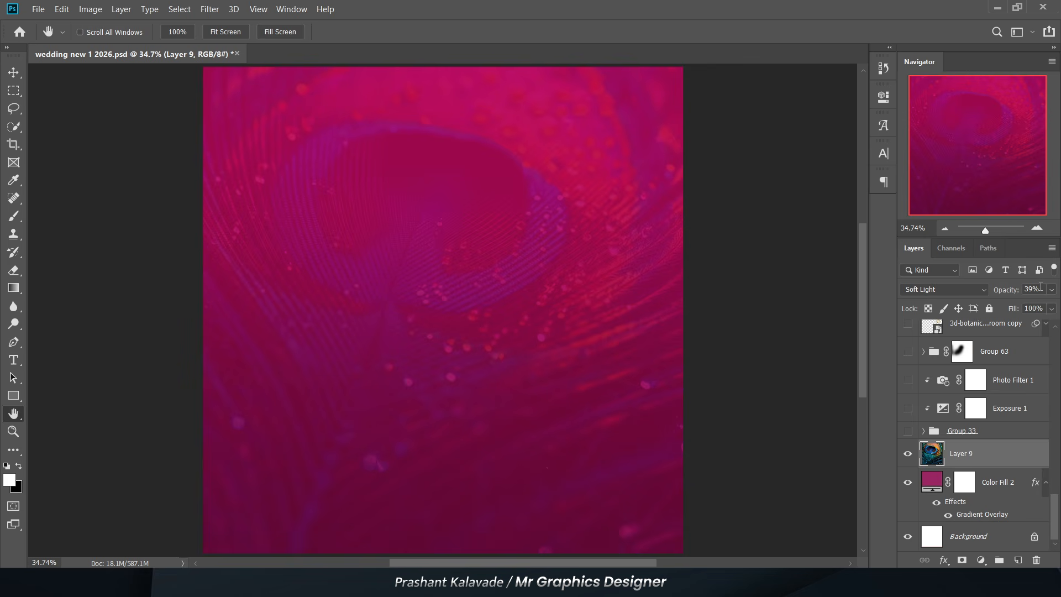
{"action": "key", "text": "v"}
{"action": "key", "text": "h"}
{"action": "scroll", "coordinate": [489, 409], "scroll_direction": "down", "scroll_amount": 3}
{"action": "scroll", "coordinate": [492, 399], "scroll_direction": "up", "scroll_amount": 2}
{"action": "scroll", "coordinate": [431, 304], "scroll_direction": "down", "scroll_amount": 1}
{"action": "scroll", "coordinate": [433, 305], "scroll_direction": "up", "scroll_amount": 1}
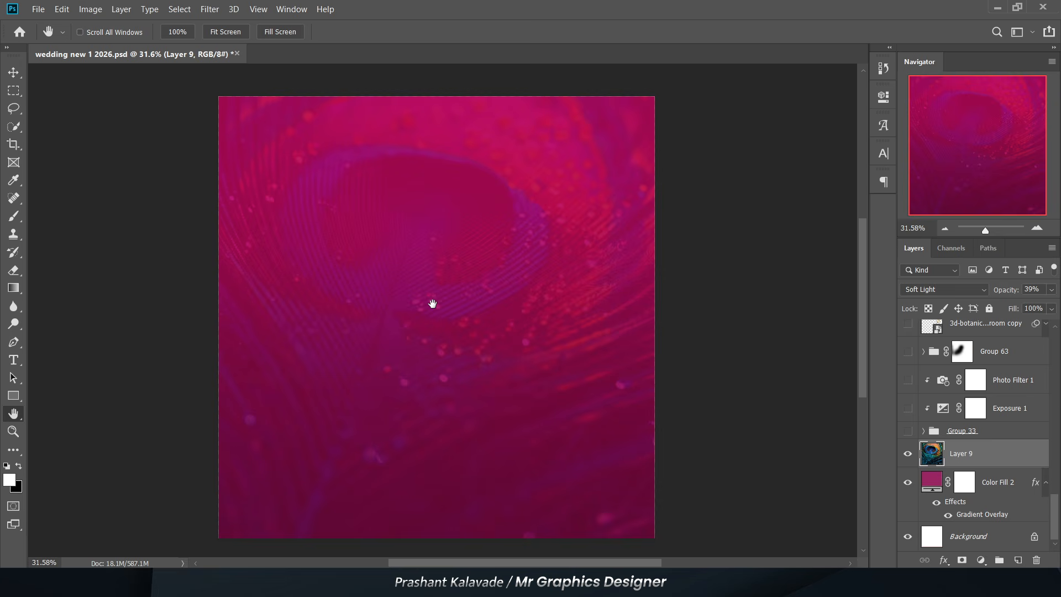
{"action": "left_click", "coordinate": [908, 430]}
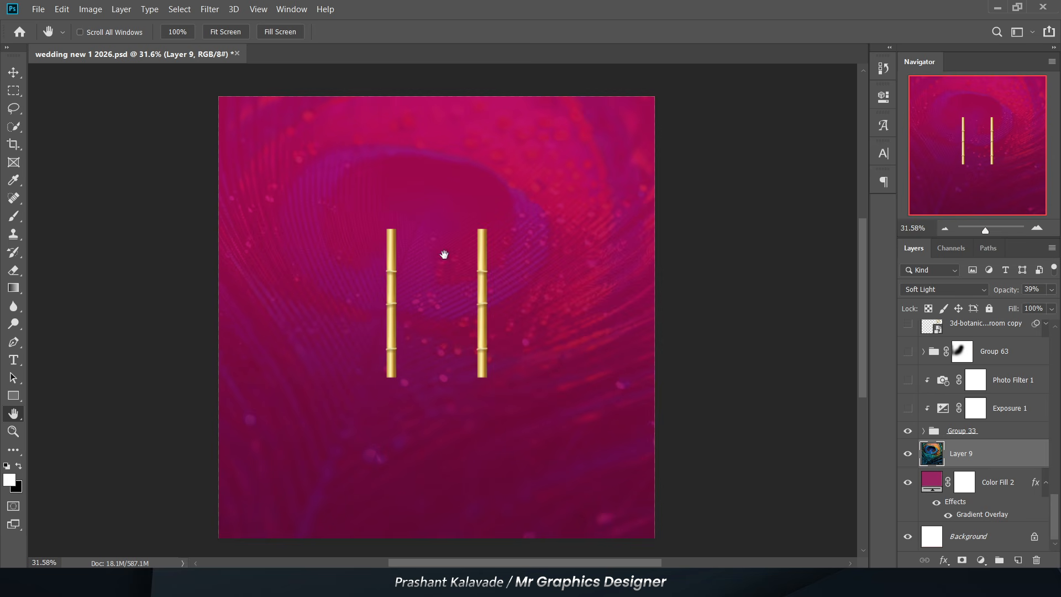
{"action": "scroll", "coordinate": [476, 260], "scroll_direction": "up", "scroll_amount": 1}
{"action": "left_click", "coordinate": [908, 430]}
Make Group 4, which holds the ornate white frame, visible on the background
{"action": "scroll", "coordinate": [909, 420], "scroll_direction": "up", "scroll_amount": 3}
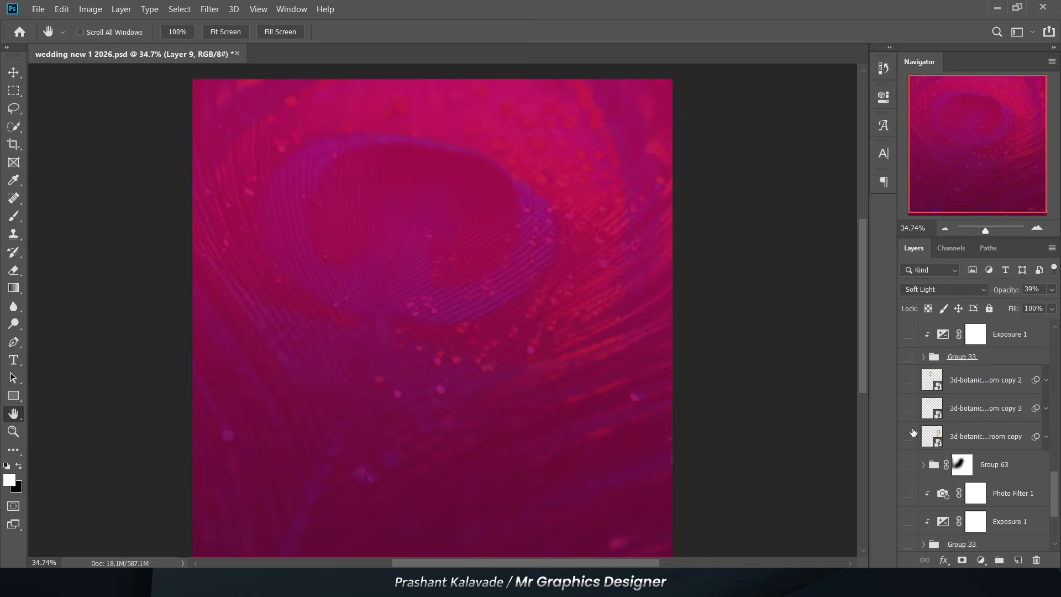
{"action": "left_click", "coordinate": [908, 396]}
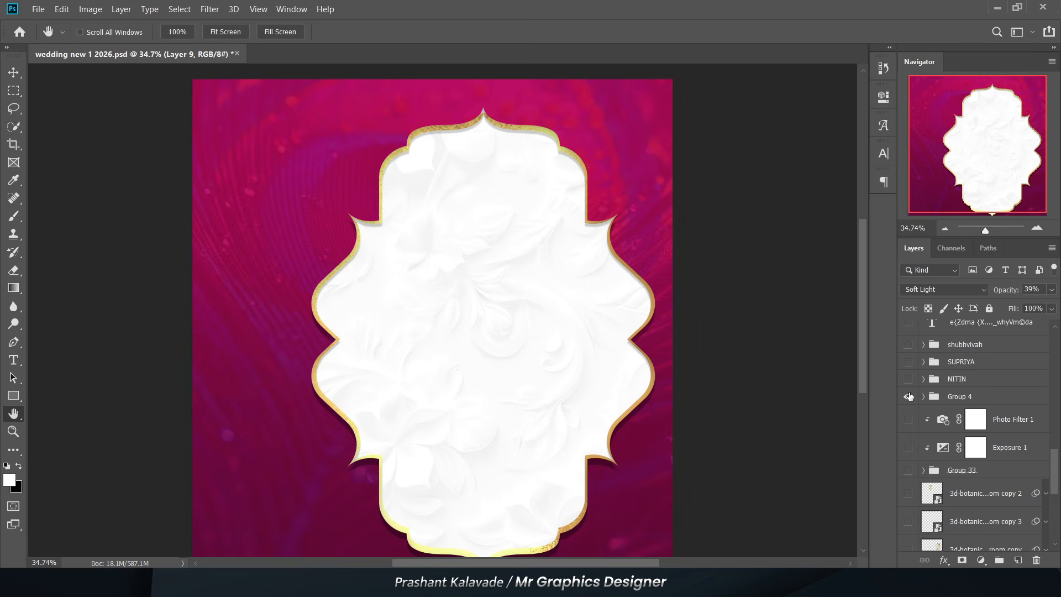
{"action": "scroll", "coordinate": [342, 308], "scroll_direction": "down", "scroll_amount": 2}
{"action": "scroll", "coordinate": [429, 343], "scroll_direction": "up", "scroll_amount": 1}
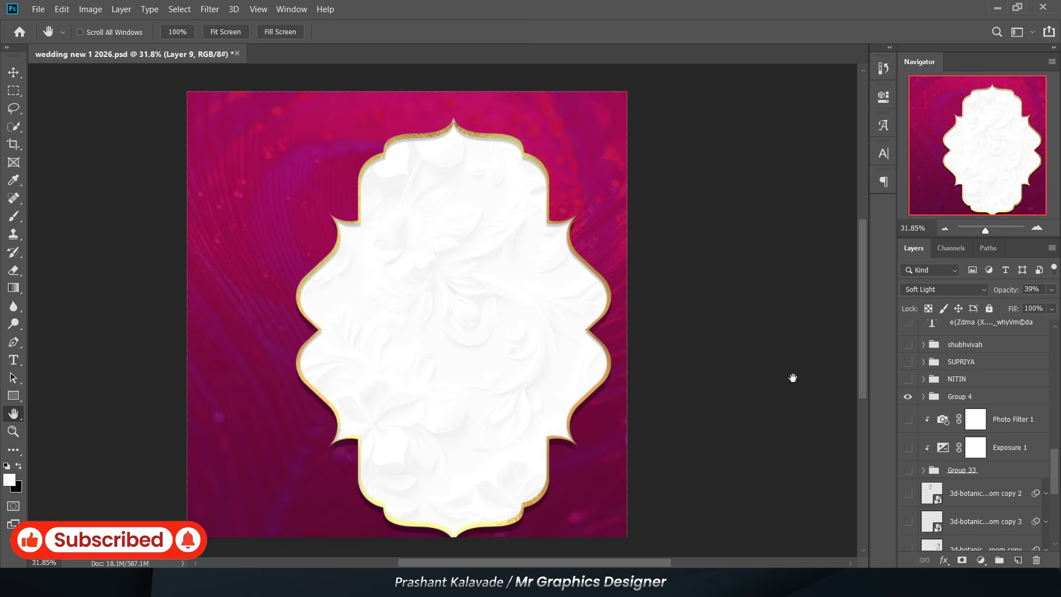
Expand Group 4, look through the frame's layers and select the clipped gold texture Layer 2
{"action": "left_click", "coordinate": [924, 396]}
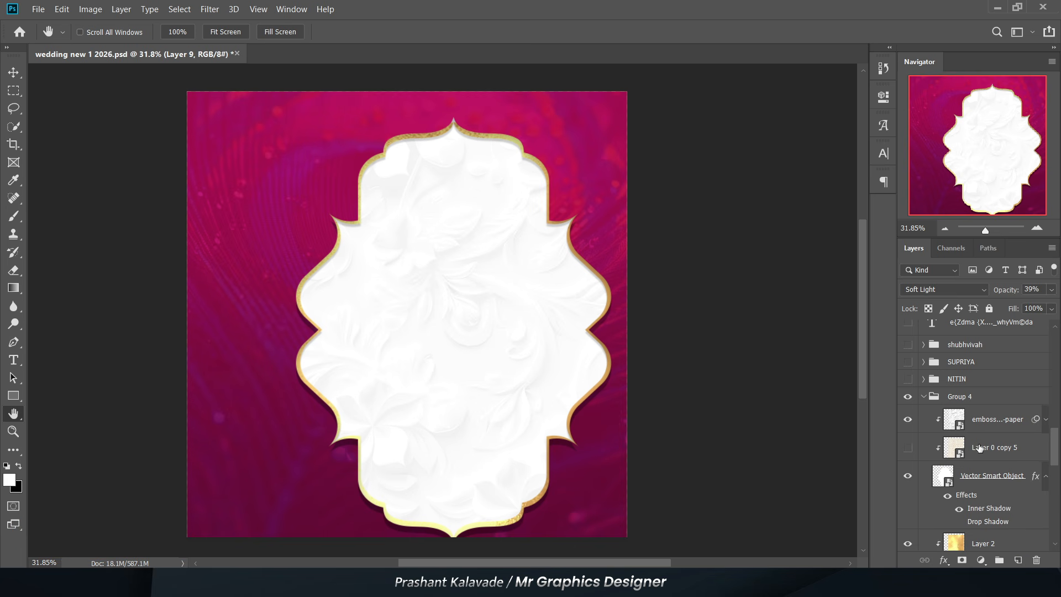
{"action": "scroll", "coordinate": [978, 446], "scroll_direction": "down", "scroll_amount": 5}
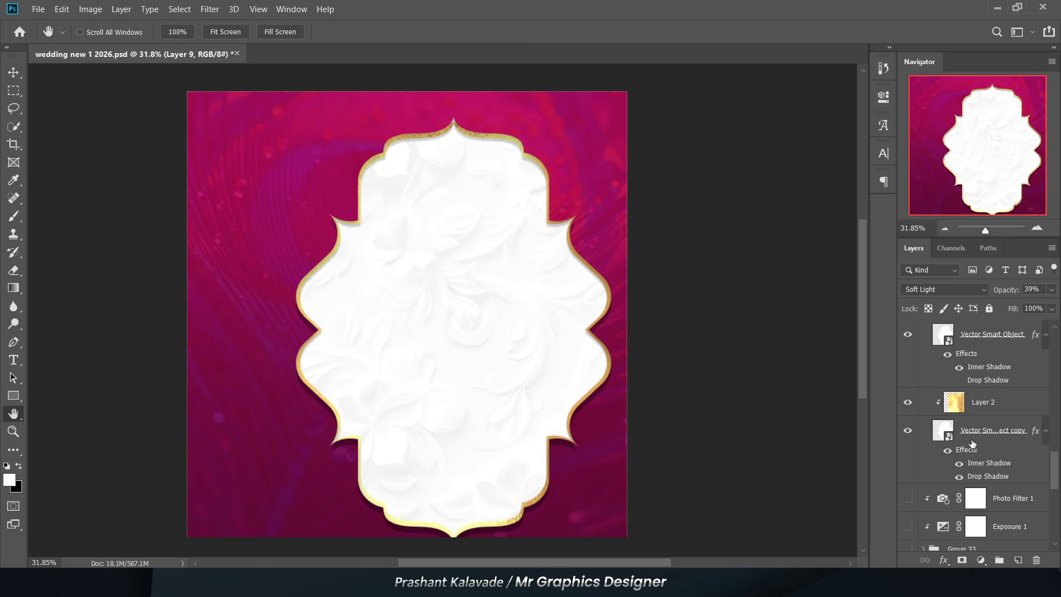
{"action": "scroll", "coordinate": [973, 444], "scroll_direction": "up", "scroll_amount": 1}
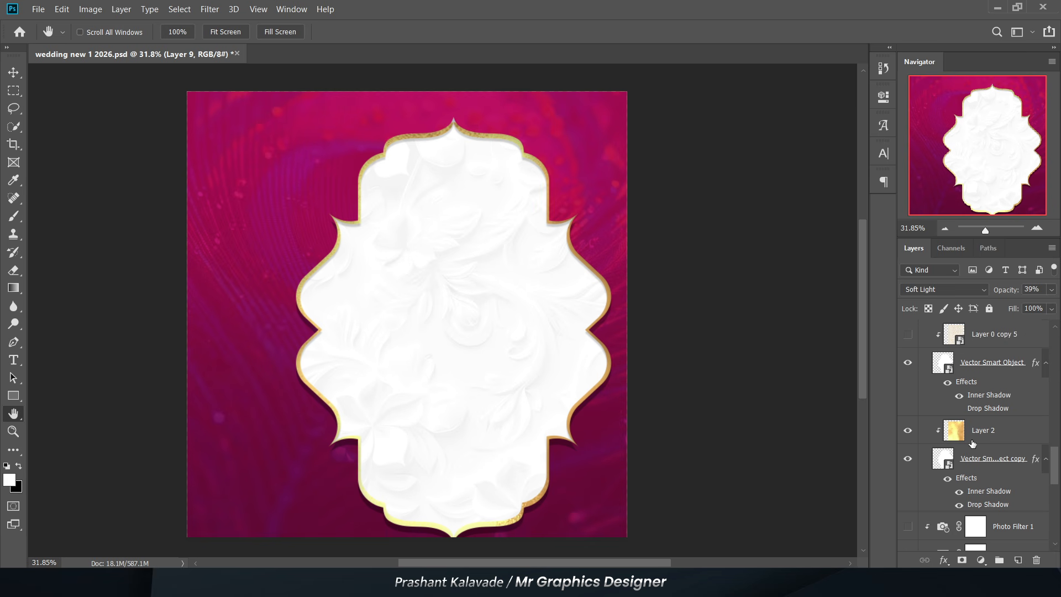
{"action": "left_click", "coordinate": [973, 441]}
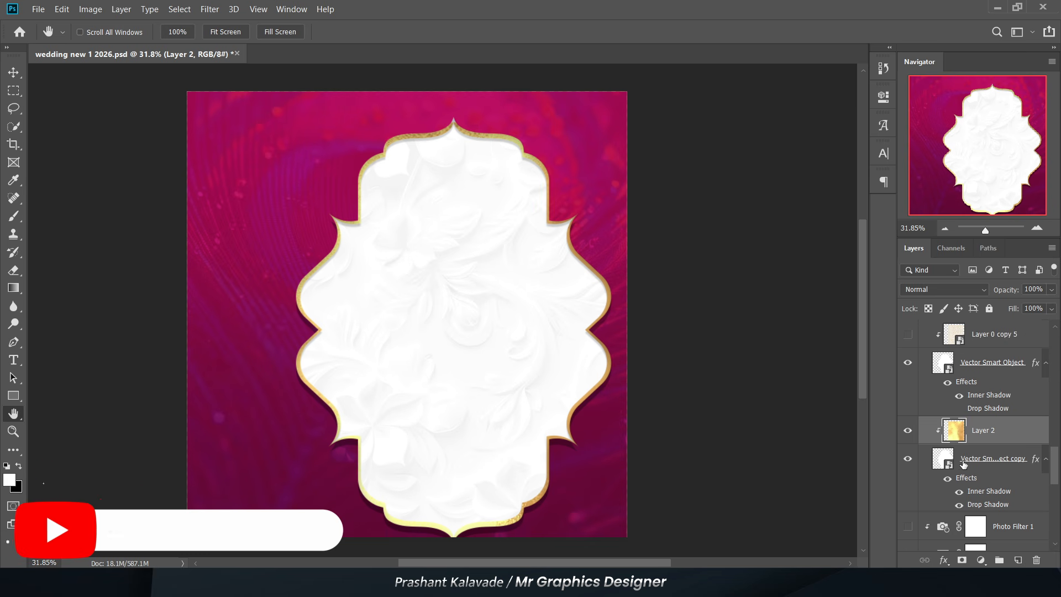
{"action": "scroll", "coordinate": [976, 449], "scroll_direction": "up", "scroll_amount": 2}
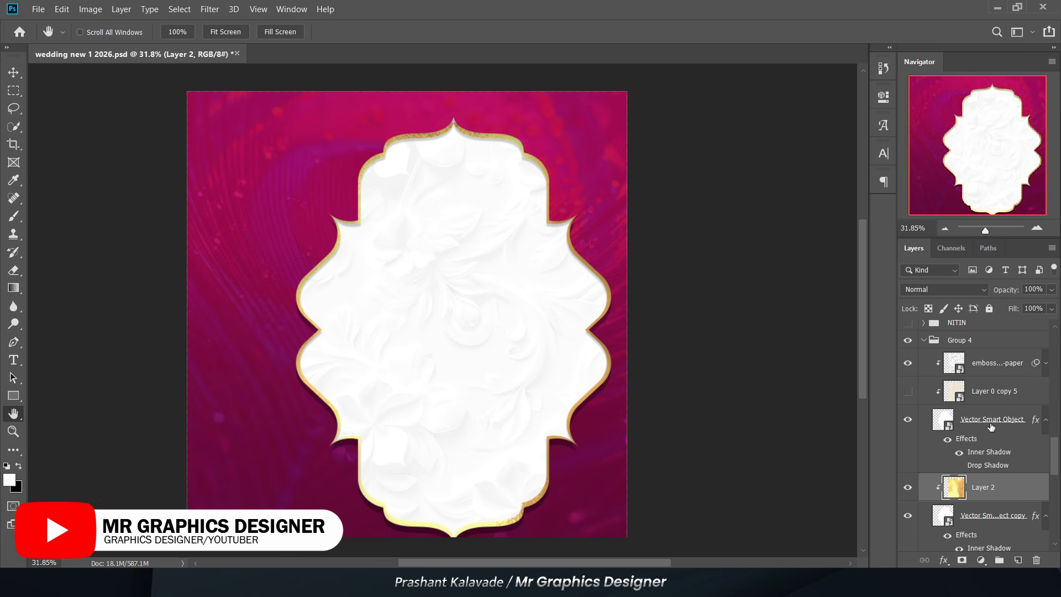
Toggle Layer 2 off and back on and inspect the gold texture along the frame's border
{"action": "scroll", "coordinate": [346, 135], "scroll_direction": "up", "scroll_amount": 5}
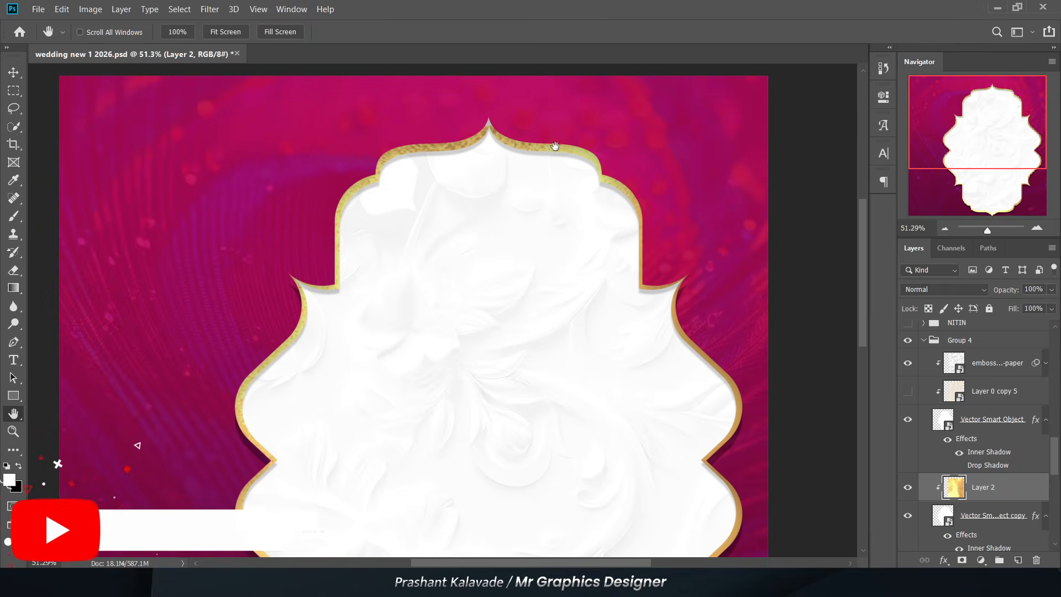
{"action": "scroll", "coordinate": [817, 382], "scroll_direction": "down", "scroll_amount": 3}
{"action": "left_click", "coordinate": [902, 488]}
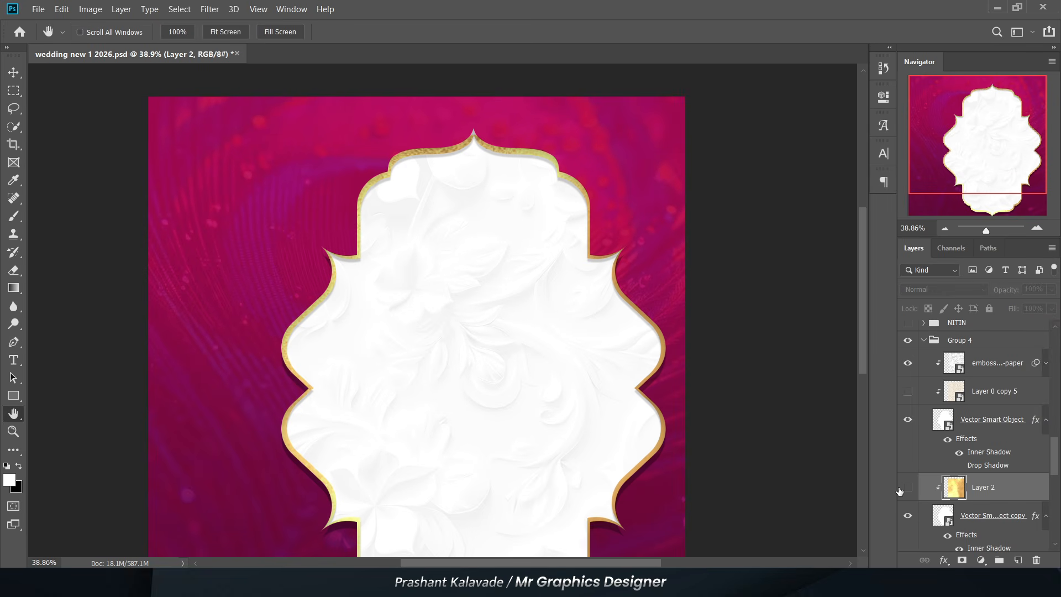
{"action": "left_click", "coordinate": [902, 489]}
{"action": "scroll", "coordinate": [461, 74], "scroll_direction": "up", "scroll_amount": 5}
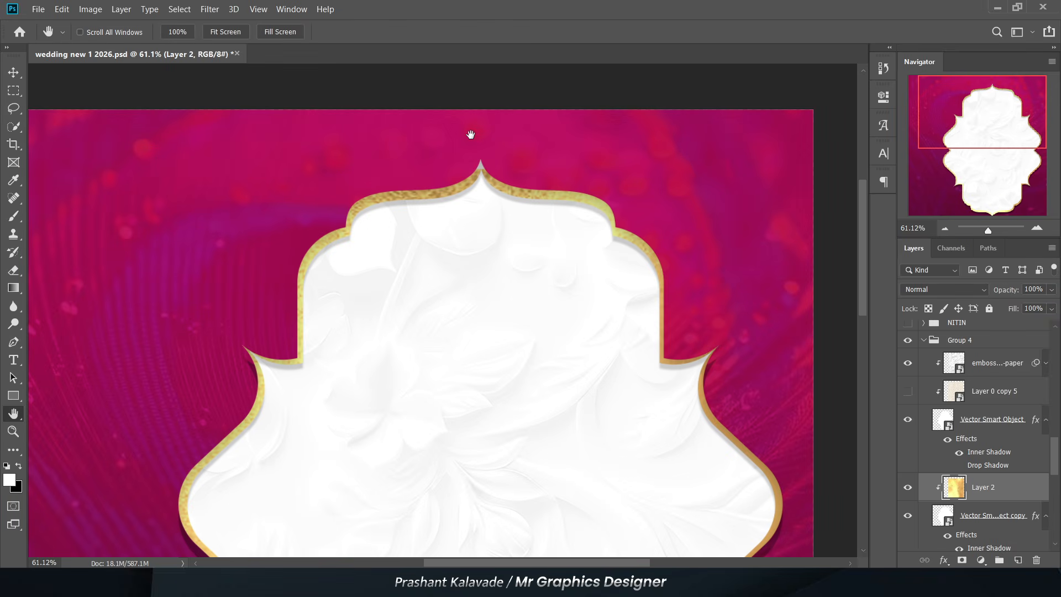
{"action": "scroll", "coordinate": [470, 135], "scroll_direction": "up", "scroll_amount": 1}
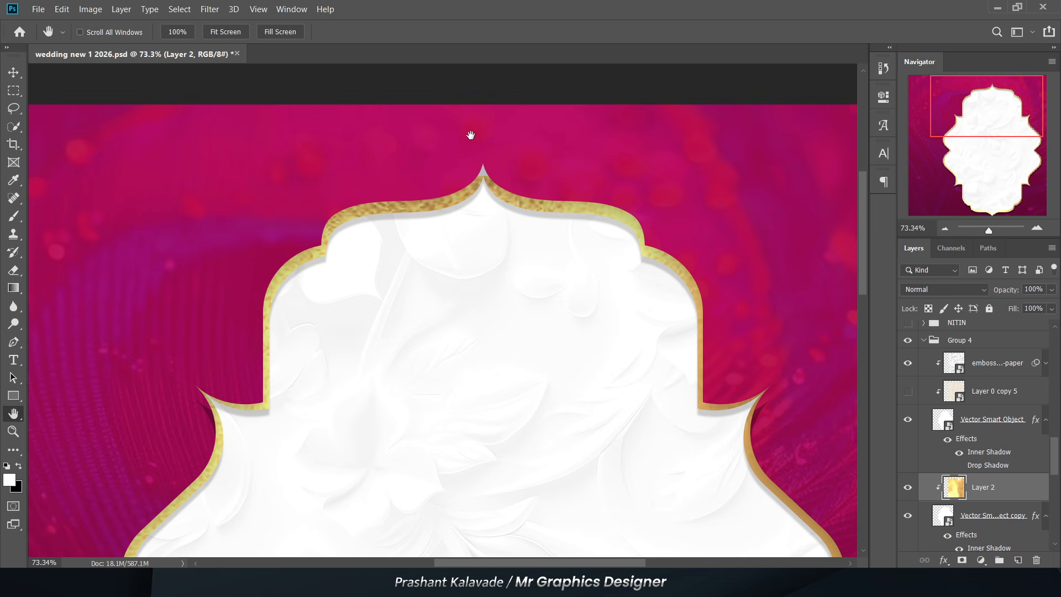
{"action": "scroll", "coordinate": [471, 135], "scroll_direction": "down", "scroll_amount": 4}
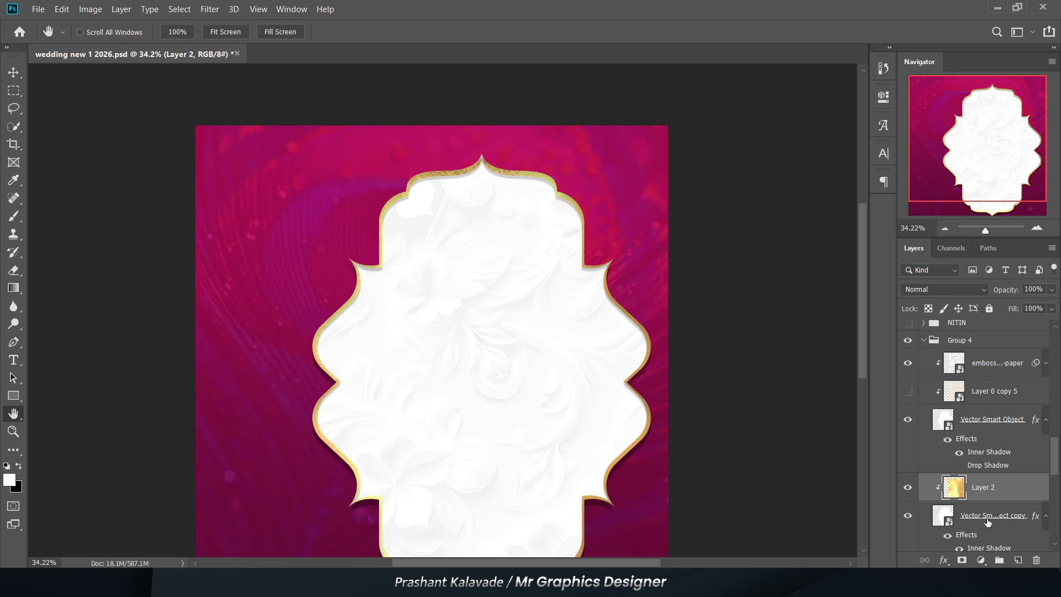
Select the Vector Smart Object copy base layer, inspect the frame, and collapse Group 4
{"action": "left_click", "coordinate": [988, 522]}
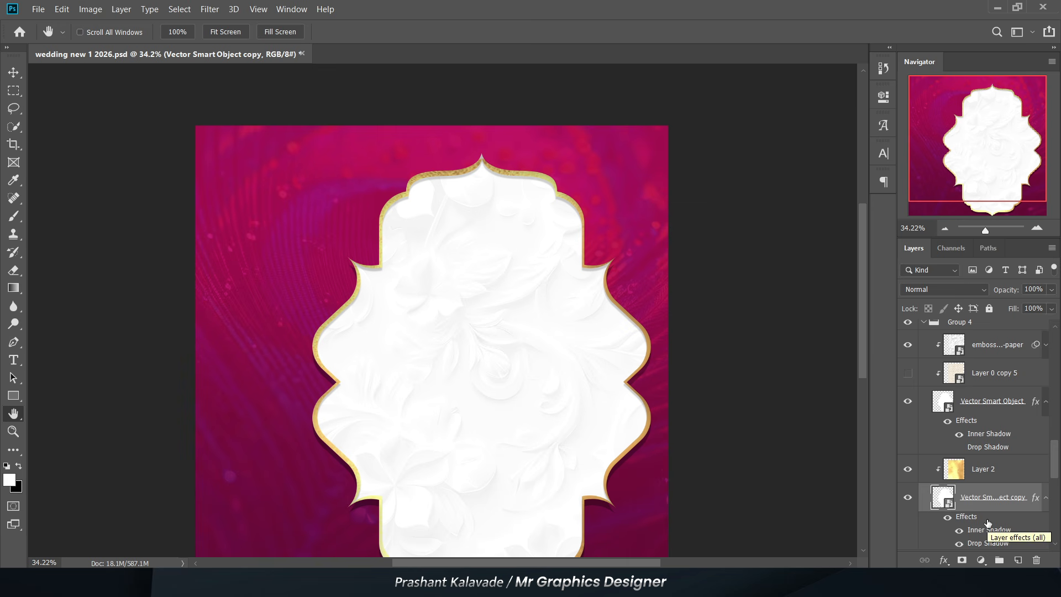
{"action": "scroll", "coordinate": [985, 478], "scroll_direction": "up", "scroll_amount": 1}
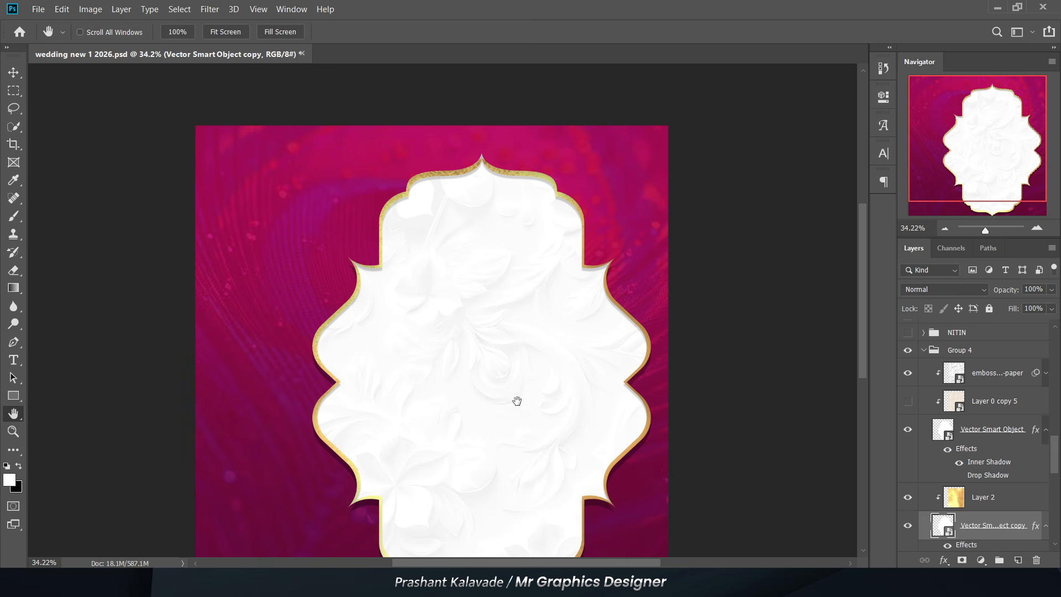
{"action": "scroll", "coordinate": [516, 395], "scroll_direction": "up", "scroll_amount": 2}
{"action": "left_click_drag", "start_coordinate": [493, 369], "coordinate": [471, 355]}
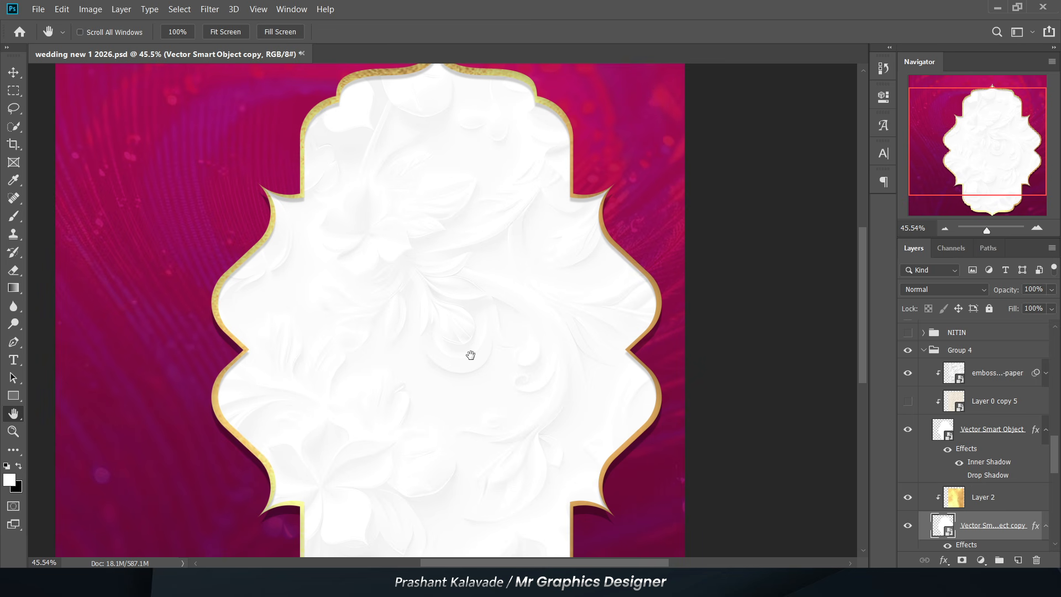
{"action": "left_click", "coordinate": [923, 351]}
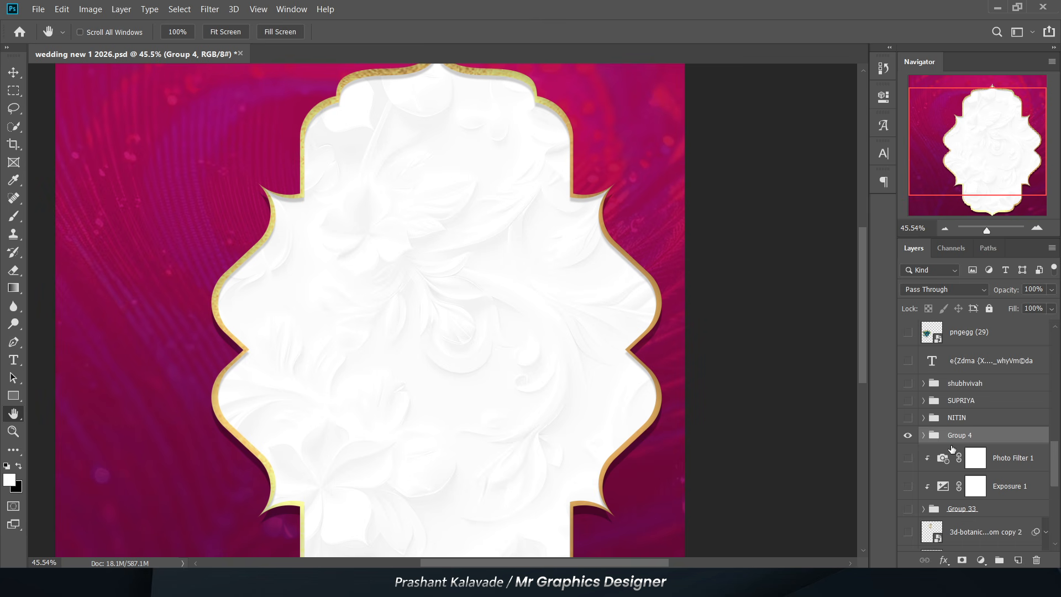
Examine the frame's gold border and embossed floral paper texture both close up and as a whole
{"action": "scroll", "coordinate": [952, 449], "scroll_direction": "down", "scroll_amount": 3}
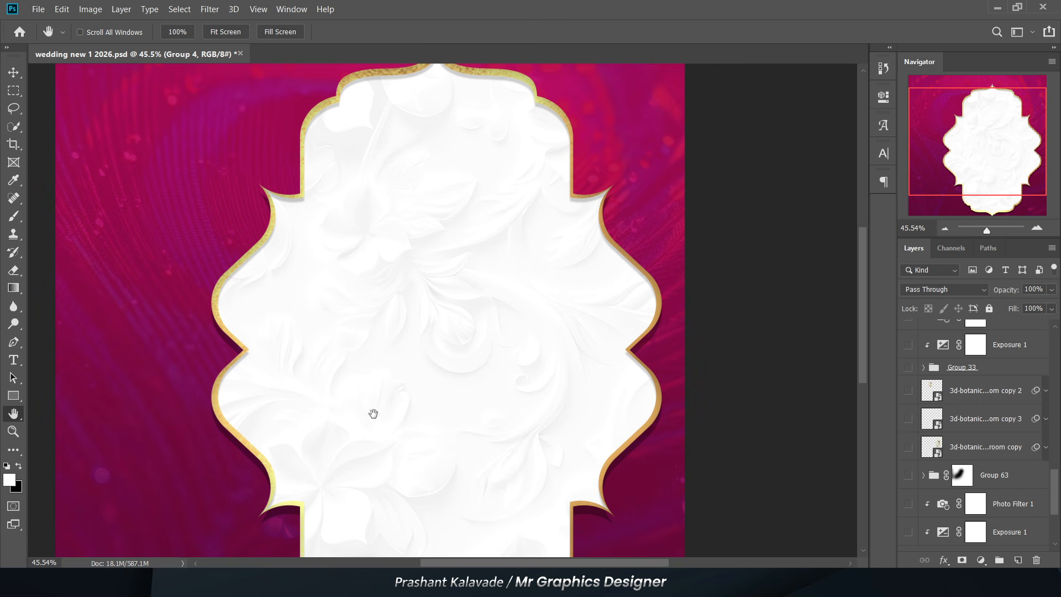
{"action": "scroll", "coordinate": [372, 414], "scroll_direction": "down", "scroll_amount": 2}
{"action": "scroll", "coordinate": [373, 221], "scroll_direction": "up", "scroll_amount": 3}
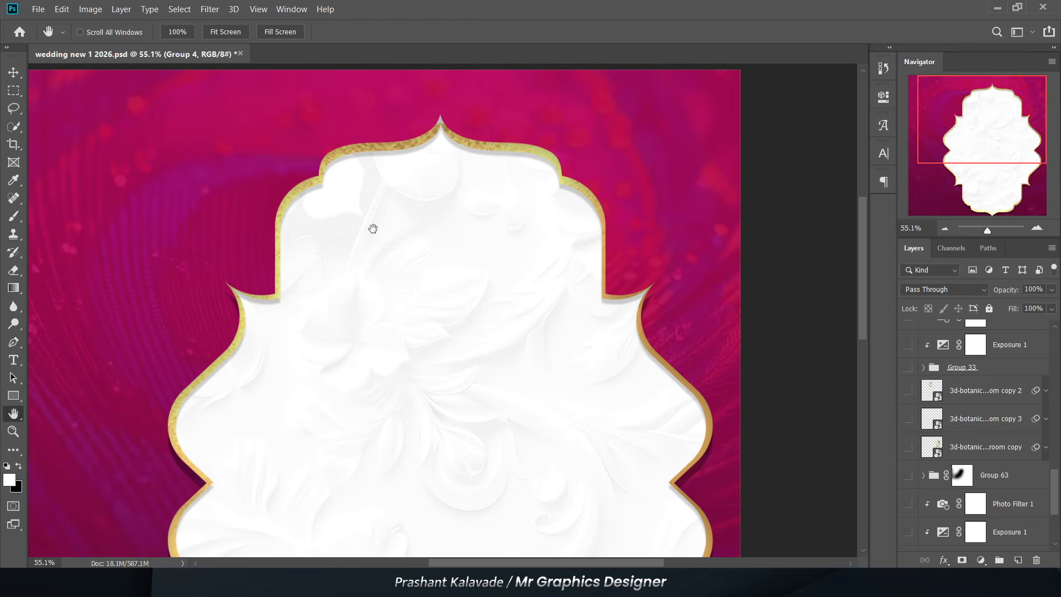
{"action": "scroll", "coordinate": [898, 404], "scroll_direction": "up", "scroll_amount": 3}
{"action": "scroll", "coordinate": [416, 275], "scroll_direction": "down", "scroll_amount": 3}
{"action": "scroll", "coordinate": [481, 238], "scroll_direction": "up", "scroll_amount": 1}
{"action": "scroll", "coordinate": [379, 227], "scroll_direction": "down", "scroll_amount": 1}
{"action": "scroll", "coordinate": [400, 206], "scroll_direction": "up", "scroll_amount": 2}
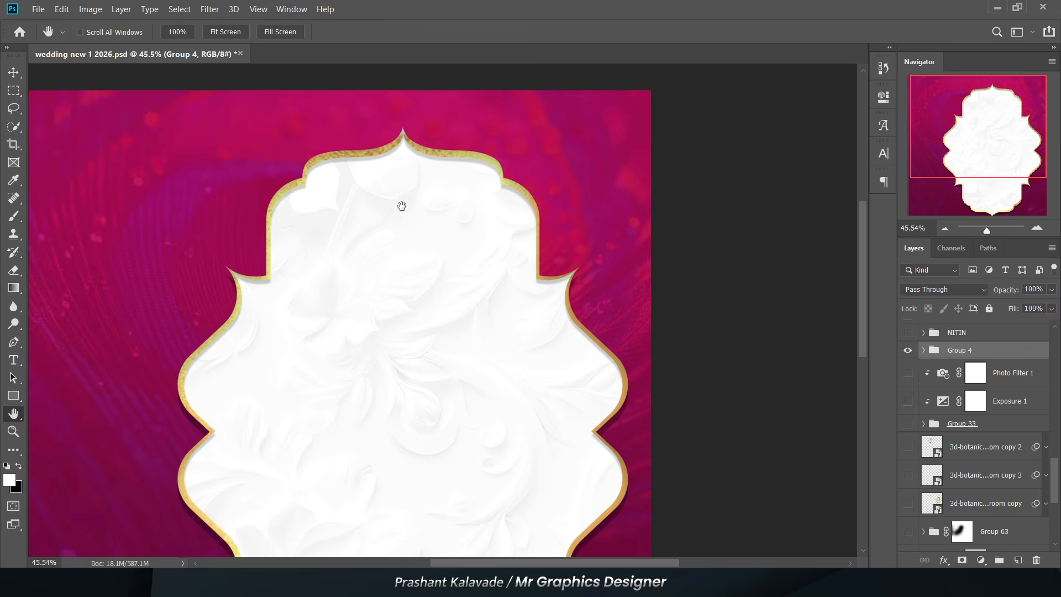
{"action": "scroll", "coordinate": [394, 141], "scroll_direction": "down", "scroll_amount": 4}
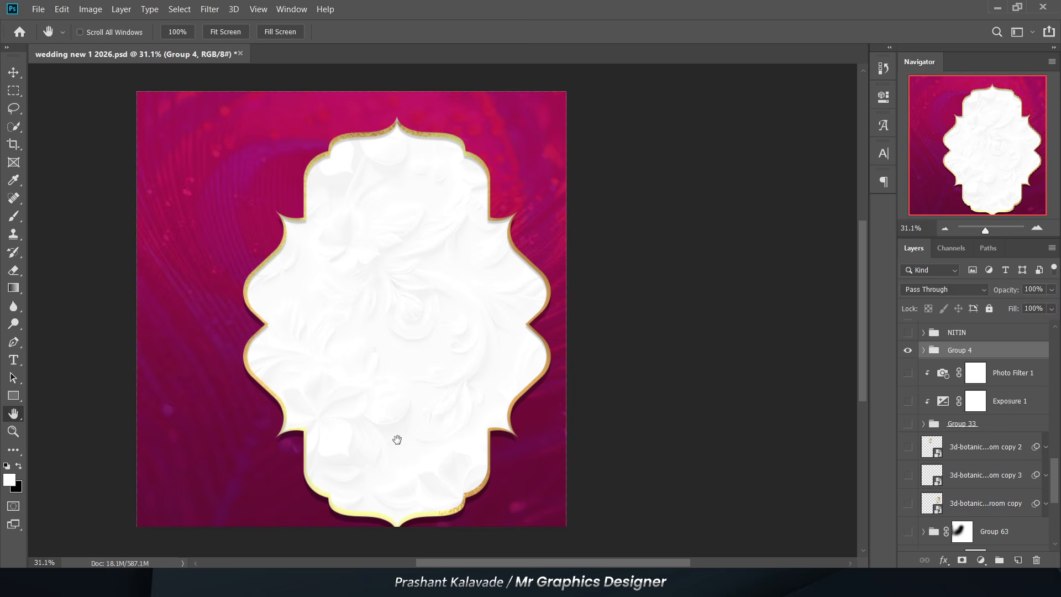
{"action": "scroll", "coordinate": [382, 518], "scroll_direction": "up", "scroll_amount": 2}
{"action": "scroll", "coordinate": [396, 247], "scroll_direction": "down", "scroll_amount": 2}
{"action": "scroll", "coordinate": [398, 241], "scroll_direction": "up", "scroll_amount": 2}
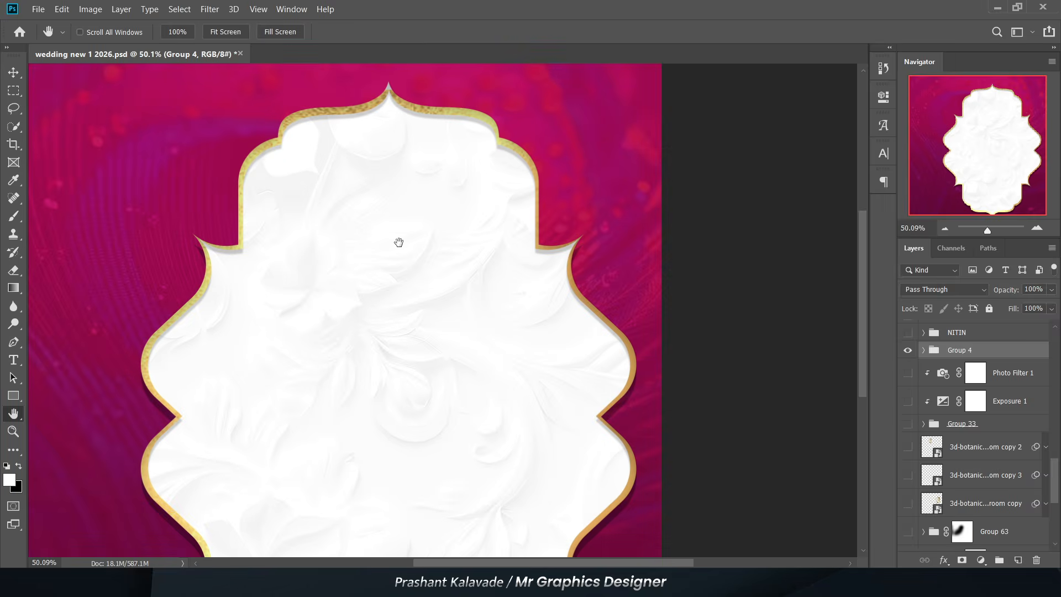
{"action": "scroll", "coordinate": [398, 183], "scroll_direction": "up", "scroll_amount": 1}
{"action": "scroll", "coordinate": [412, 248], "scroll_direction": "down", "scroll_amount": 1}
Make the layer group with the groom's name and family details visible inside the frame
{"action": "scroll", "coordinate": [981, 410], "scroll_direction": "up", "scroll_amount": 2}
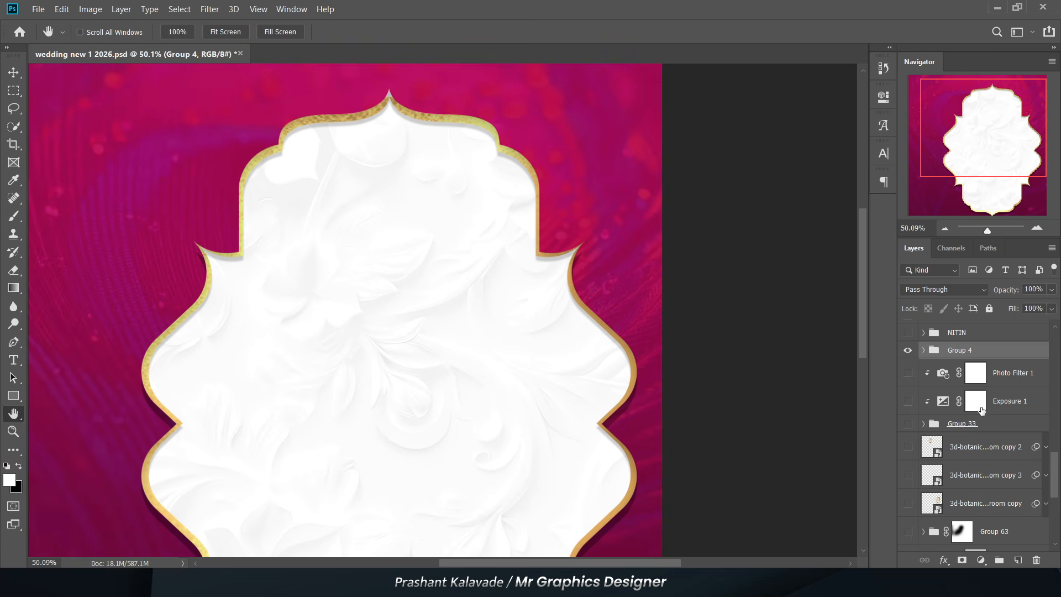
{"action": "left_click", "coordinate": [908, 418]}
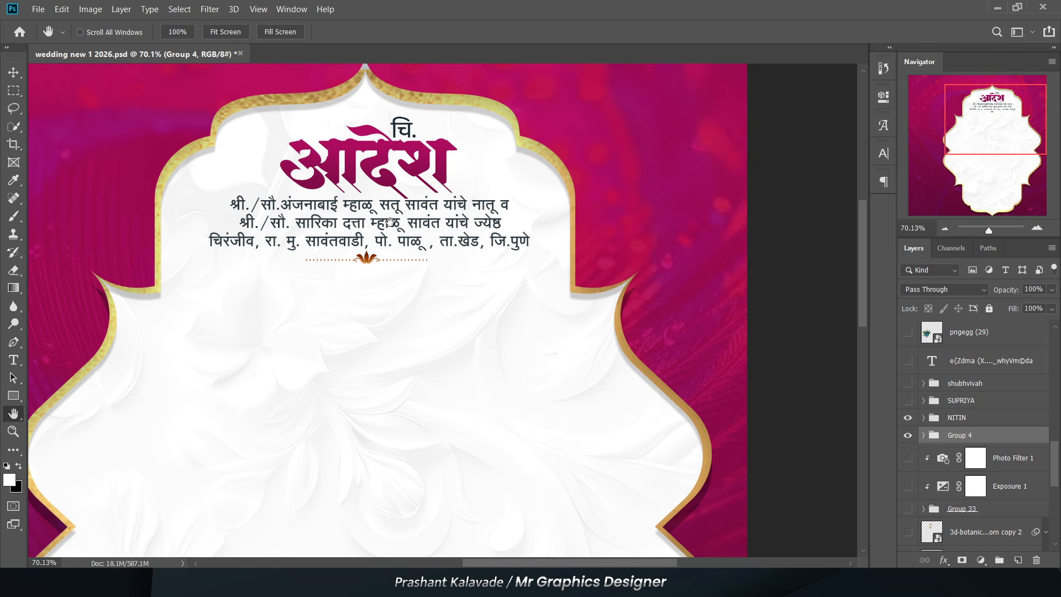
Make the layer group with the bride's name and family details visible below the groom's details
{"action": "left_click", "coordinate": [909, 414]}
{"action": "left_click", "coordinate": [908, 399]}
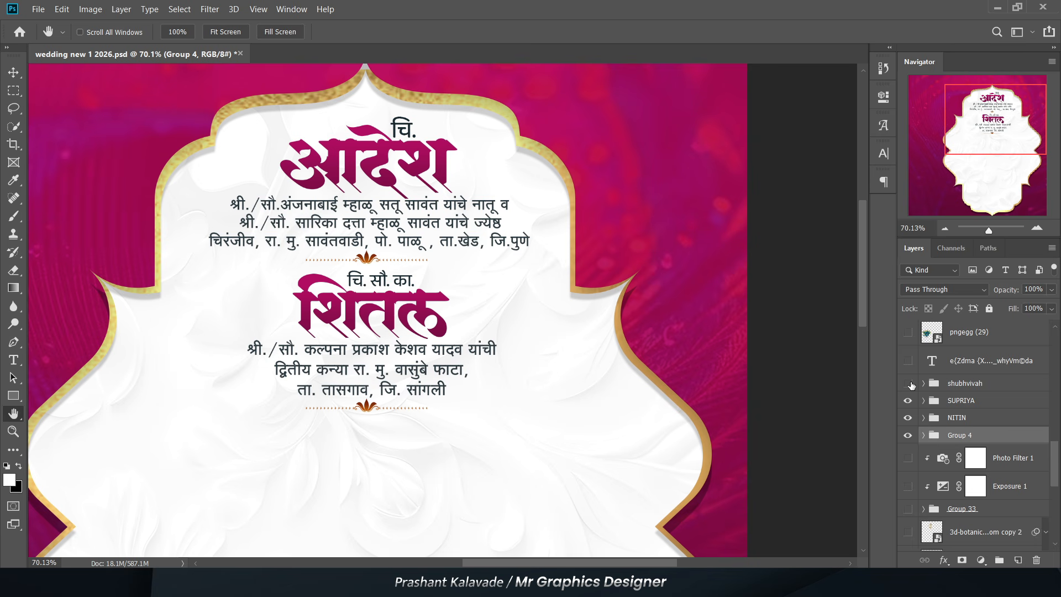
{"action": "scroll", "coordinate": [341, 290], "scroll_direction": "down", "scroll_amount": 2}
{"action": "scroll", "coordinate": [341, 290], "scroll_direction": "up", "scroll_amount": 1}
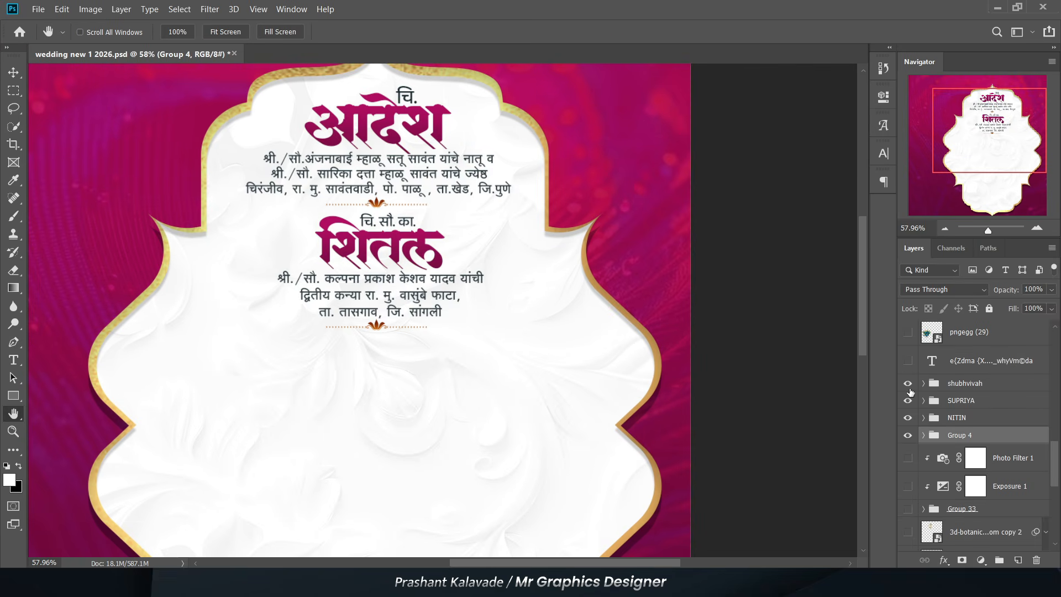
Make the shubhvivah title group visible inside the frame below the bride's details
{"action": "left_click", "coordinate": [908, 387]}
{"action": "scroll", "coordinate": [450, 421], "scroll_direction": "up", "scroll_amount": 1}
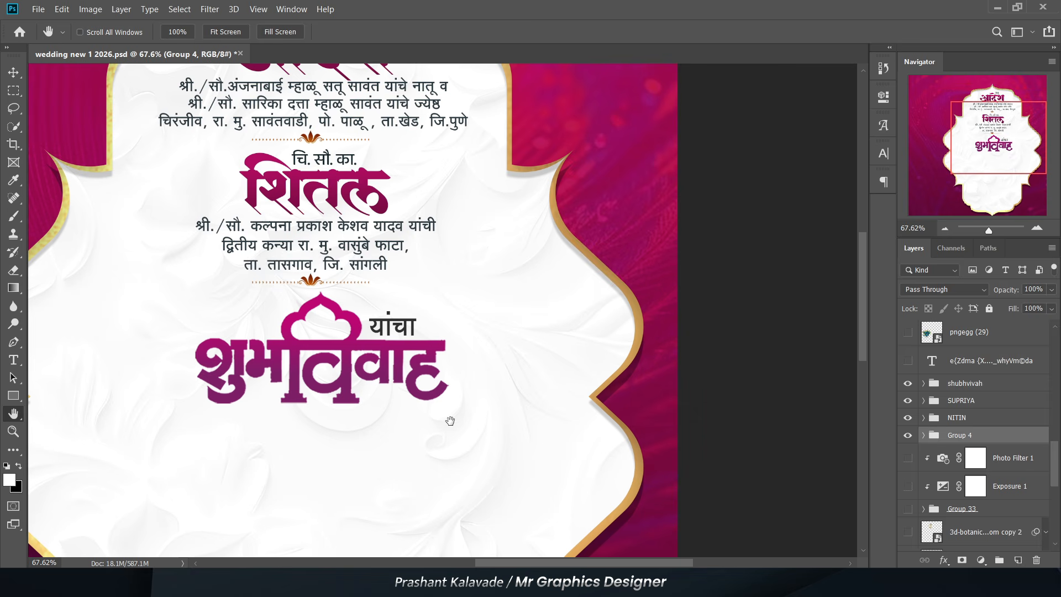
{"action": "scroll", "coordinate": [420, 325], "scroll_direction": "down", "scroll_amount": 2}
{"action": "scroll", "coordinate": [356, 365], "scroll_direction": "up", "scroll_amount": 1}
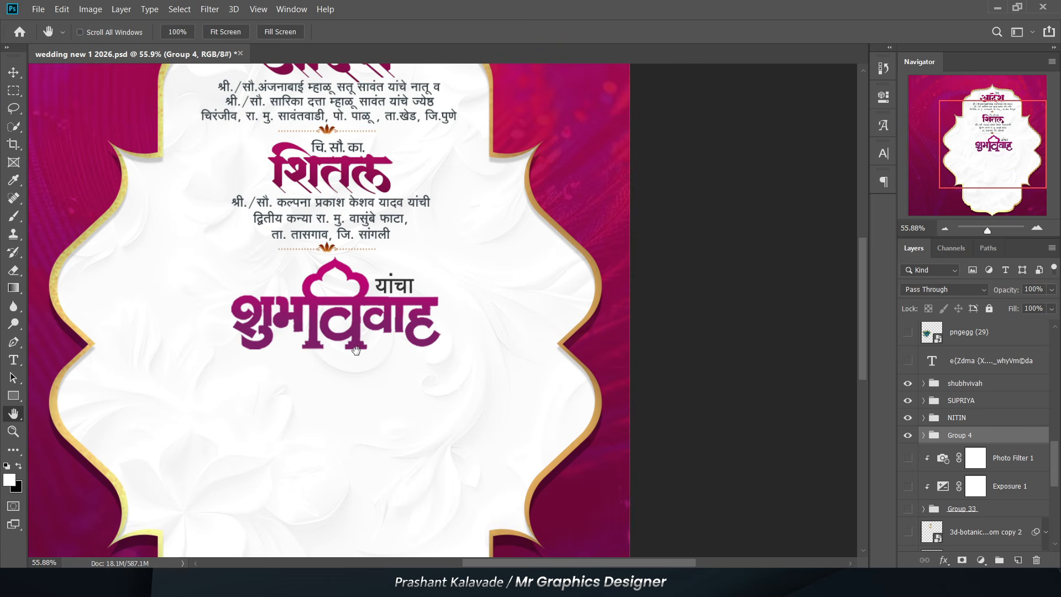
{"action": "scroll", "coordinate": [406, 254], "scroll_direction": "down", "scroll_amount": 1}
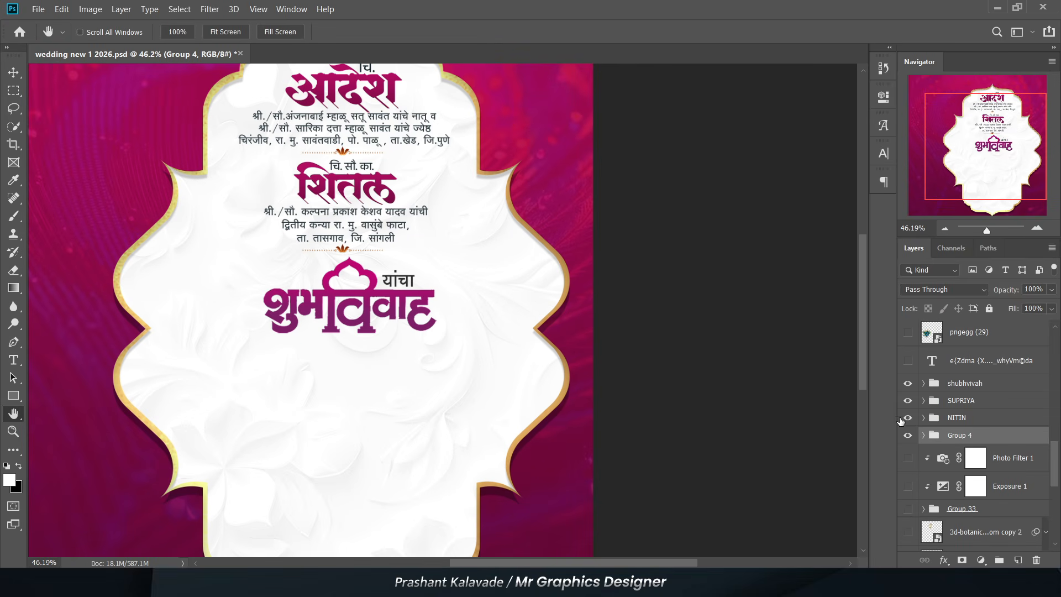
Make the wedding date and time text layer visible and check its font settings with the Type tool
{"action": "left_click", "coordinate": [907, 360]}
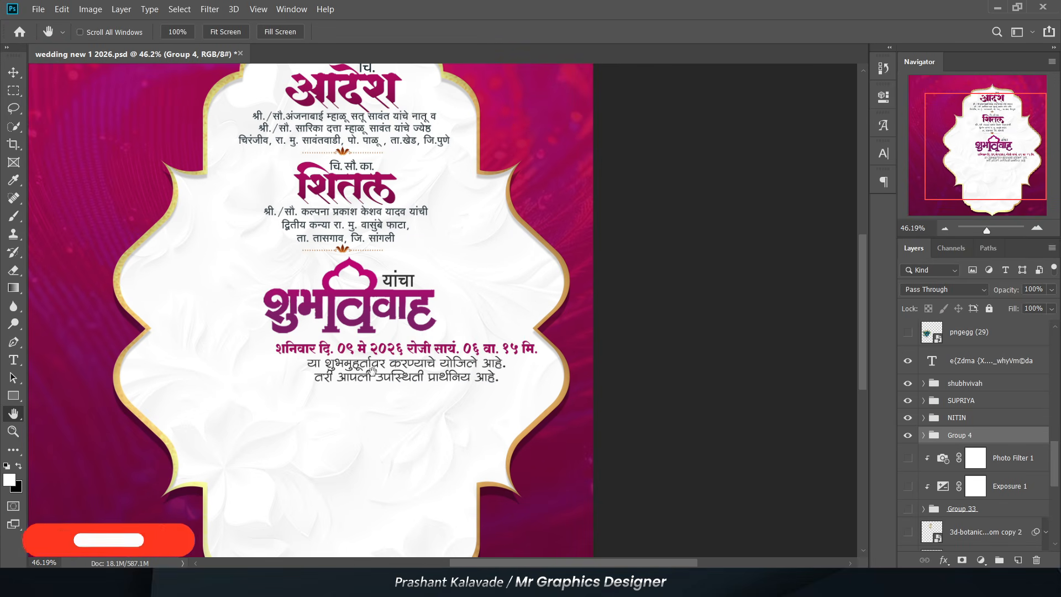
{"action": "key", "text": "t"}
{"action": "scroll", "coordinate": [354, 357], "scroll_direction": "up", "scroll_amount": 2}
{"action": "left_click", "coordinate": [340, 346]}
{"action": "left_click", "coordinate": [339, 346]}
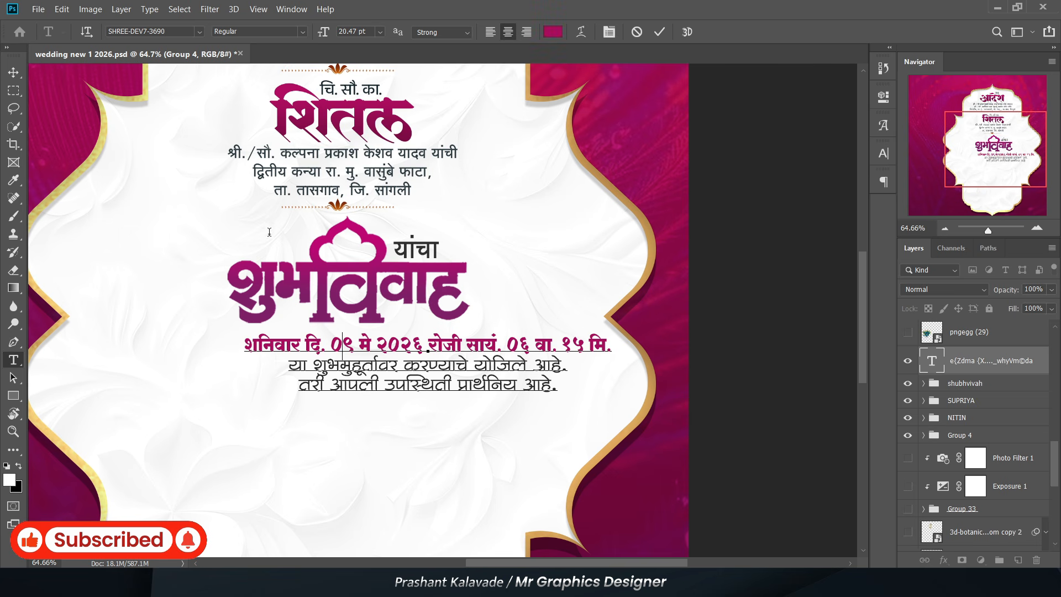
{"action": "left_click", "coordinate": [335, 339]}
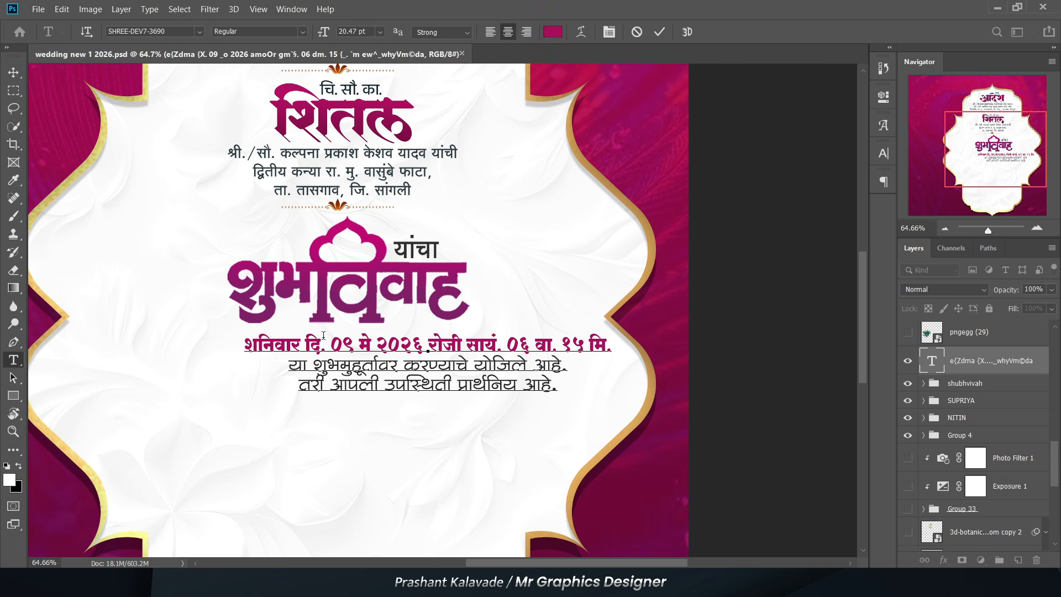
{"action": "left_click", "coordinate": [335, 370]}
{"action": "left_click", "coordinate": [13, 72]}
Make the couple's cutout photo layer and the pngegg (29) peacock feather layer behind it visible
{"action": "scroll", "coordinate": [942, 415], "scroll_direction": "up", "scroll_amount": 2}
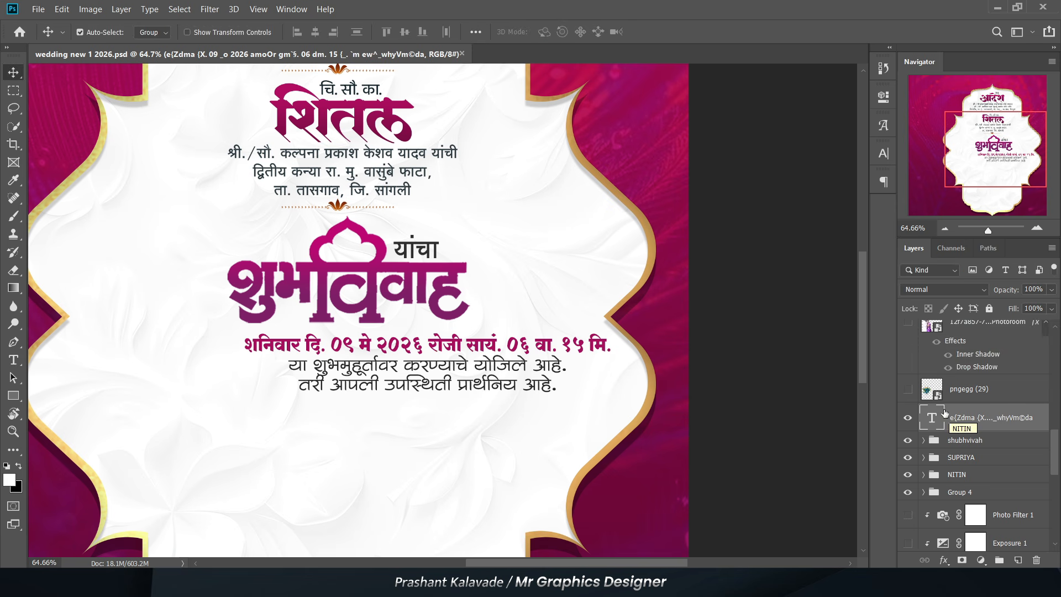
{"action": "scroll", "coordinate": [602, 243], "scroll_direction": "down", "scroll_amount": 2}
{"action": "scroll", "coordinate": [508, 288], "scroll_direction": "down", "scroll_amount": 2}
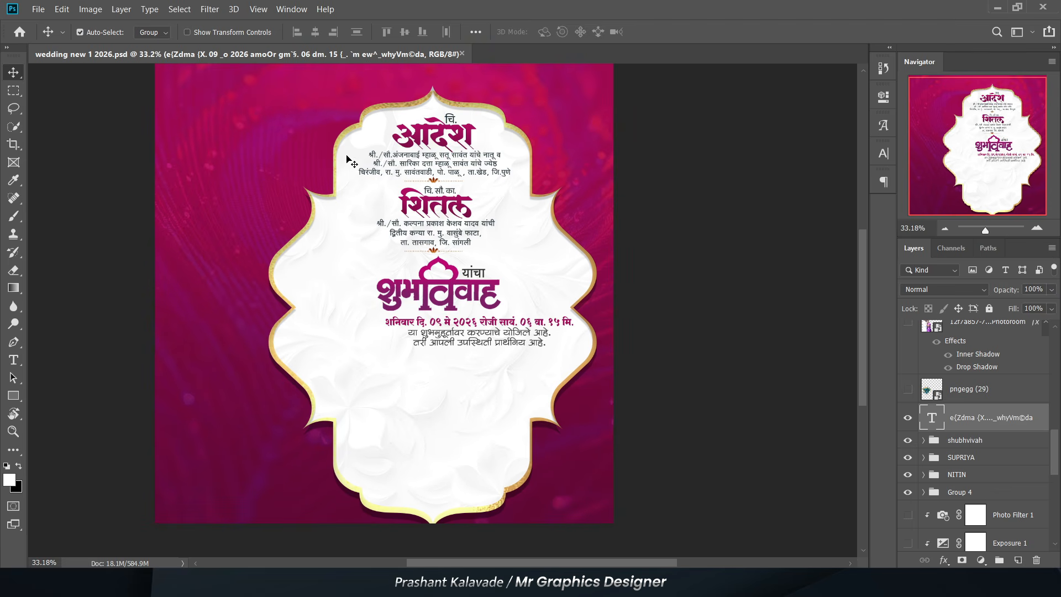
{"action": "scroll", "coordinate": [246, 260], "scroll_direction": "up", "scroll_amount": 2}
{"action": "scroll", "coordinate": [951, 431], "scroll_direction": "up", "scroll_amount": 3}
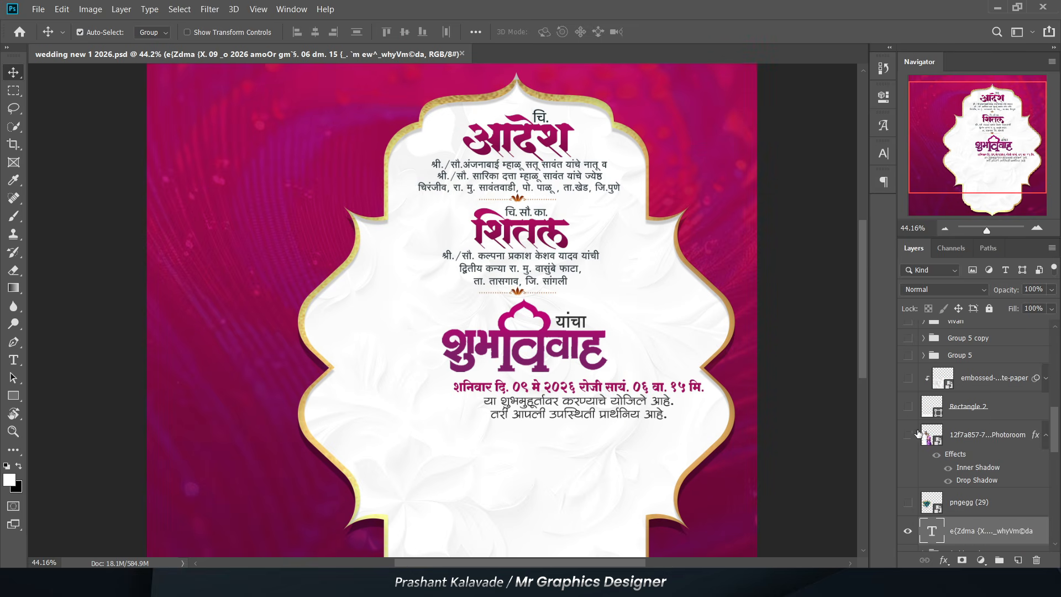
{"action": "left_click", "coordinate": [908, 436]}
{"action": "scroll", "coordinate": [299, 191], "scroll_direction": "down", "scroll_amount": 3}
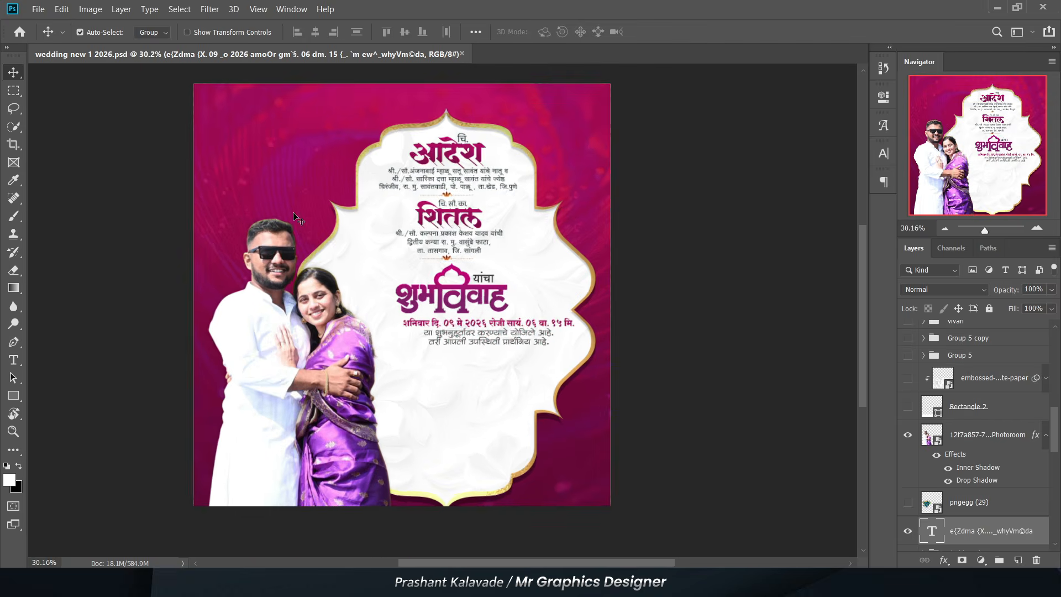
{"action": "scroll", "coordinate": [293, 220], "scroll_direction": "up", "scroll_amount": 1}
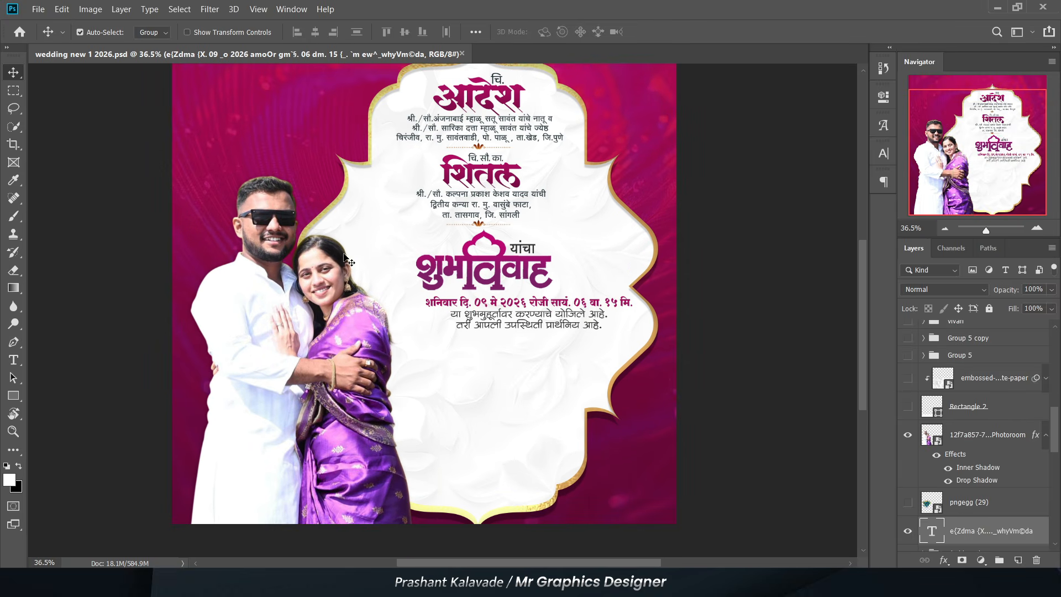
{"action": "scroll", "coordinate": [325, 271], "scroll_direction": "down", "scroll_amount": 1}
{"action": "scroll", "coordinate": [280, 197], "scroll_direction": "up", "scroll_amount": 1}
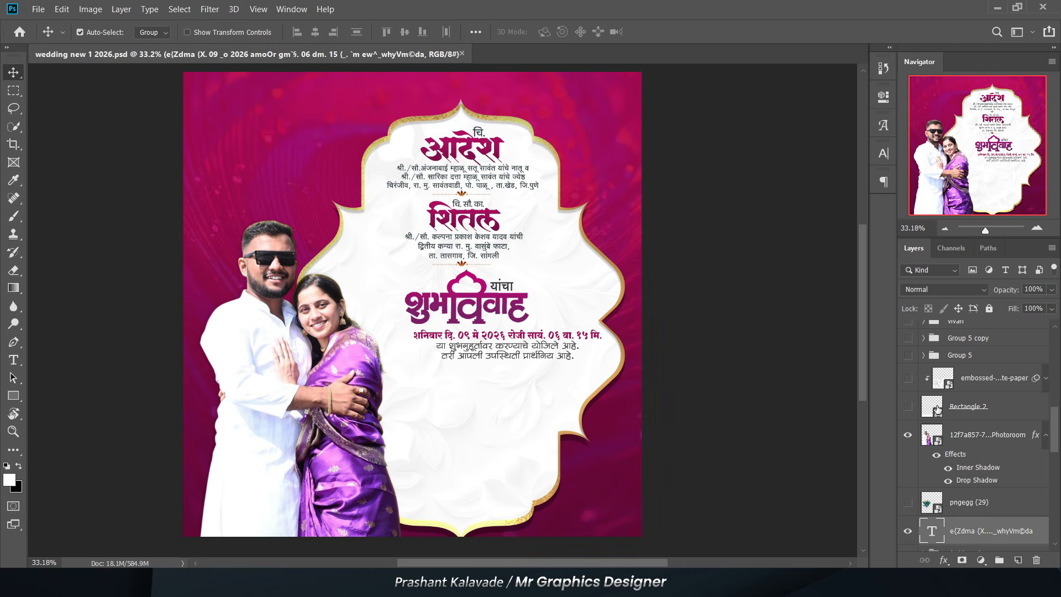
{"action": "left_click", "coordinate": [908, 502]}
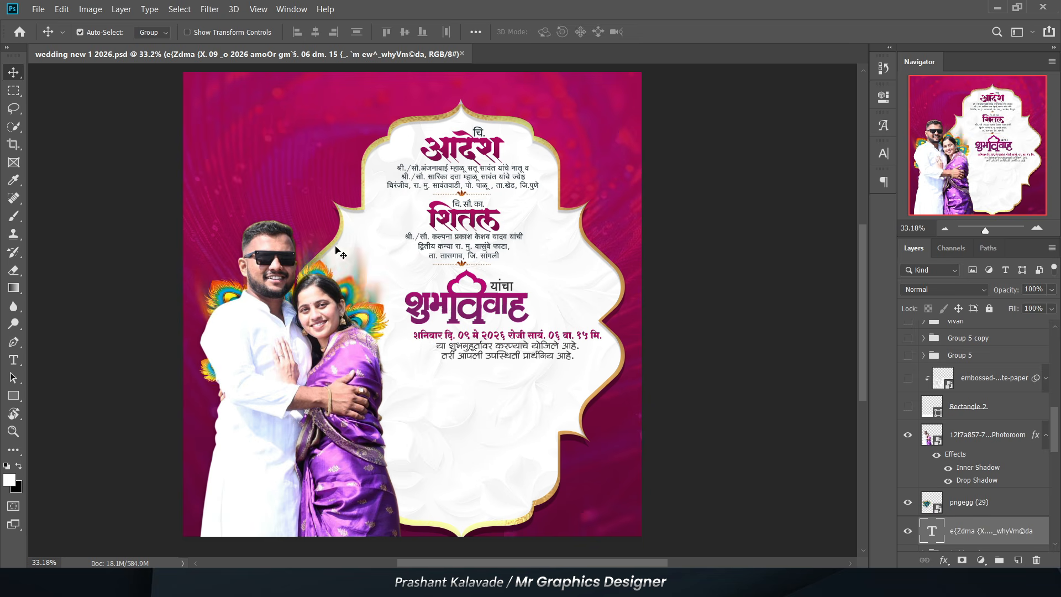
{"action": "scroll", "coordinate": [287, 232], "scroll_direction": "up", "scroll_amount": 2}
Make Group 63, the faded couple photo blended into the banner's upper background, visible
{"action": "scroll", "coordinate": [911, 473], "scroll_direction": "down", "scroll_amount": 5}
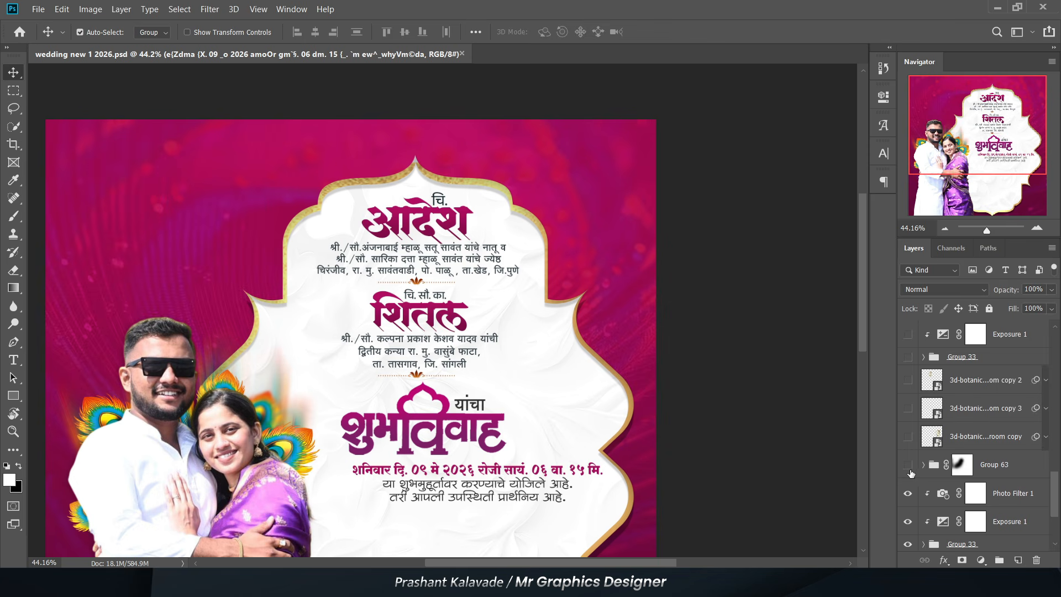
{"action": "scroll", "coordinate": [946, 422], "scroll_direction": "down", "scroll_amount": 4}
{"action": "scroll", "coordinate": [947, 420], "scroll_direction": "up", "scroll_amount": 1}
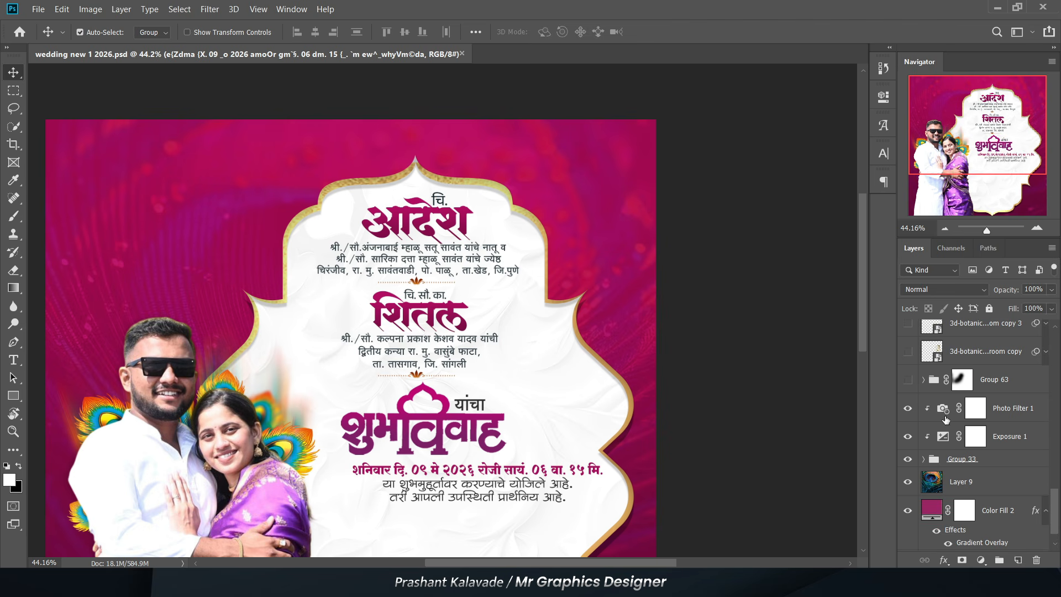
{"action": "scroll", "coordinate": [949, 424], "scroll_direction": "down", "scroll_amount": 1}
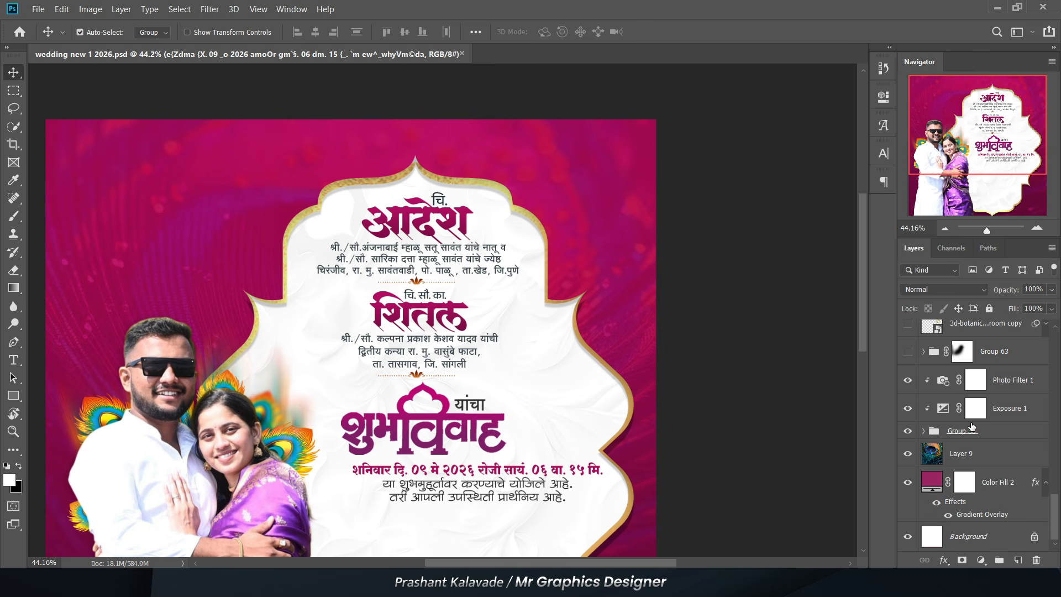
{"action": "scroll", "coordinate": [962, 431], "scroll_direction": "up", "scroll_amount": 2}
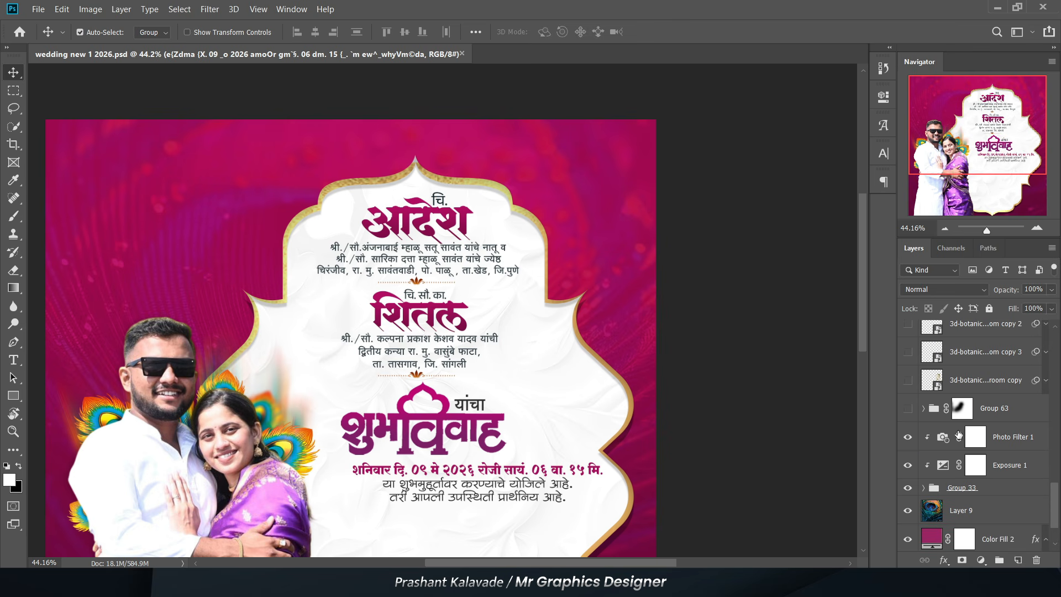
{"action": "left_click", "coordinate": [909, 409]}
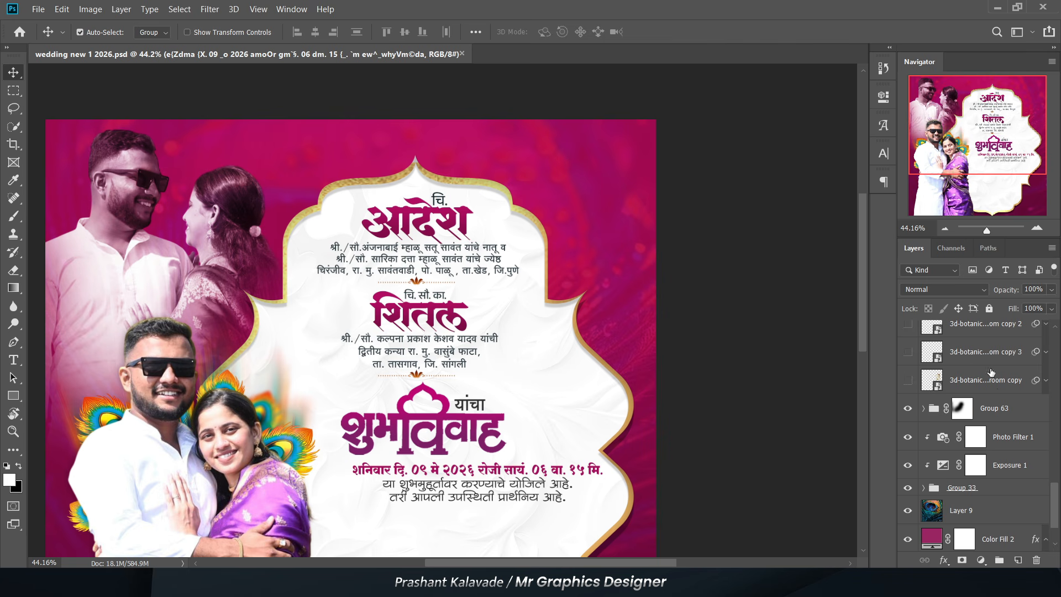
Expand Group 63 to inspect the blend mode and opacity of its two photo layers, collapse it, and examine the faded portrait
{"action": "left_click", "coordinate": [923, 409]}
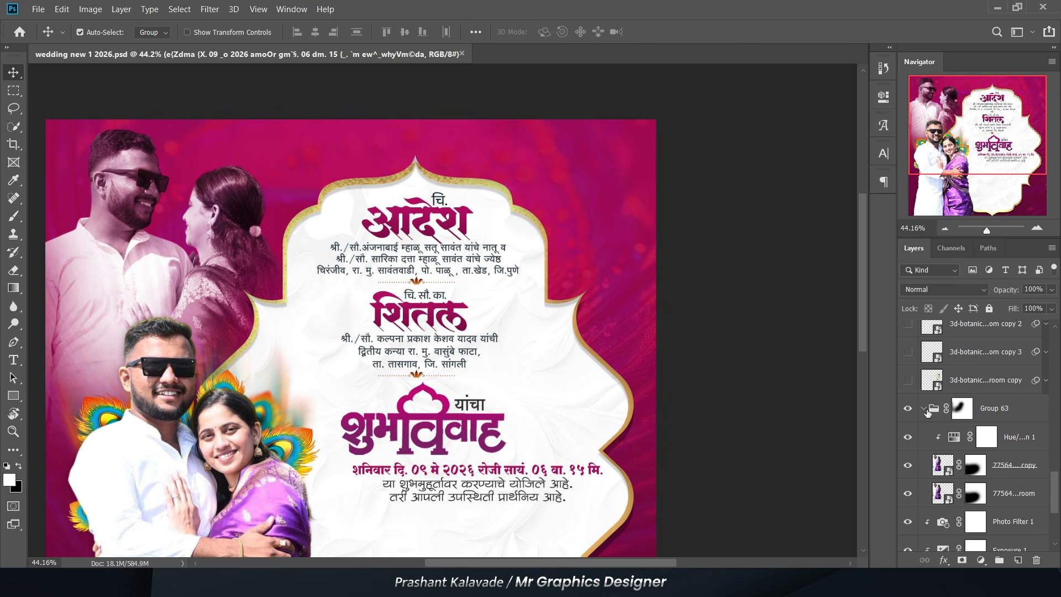
{"action": "left_click", "coordinate": [1022, 466]}
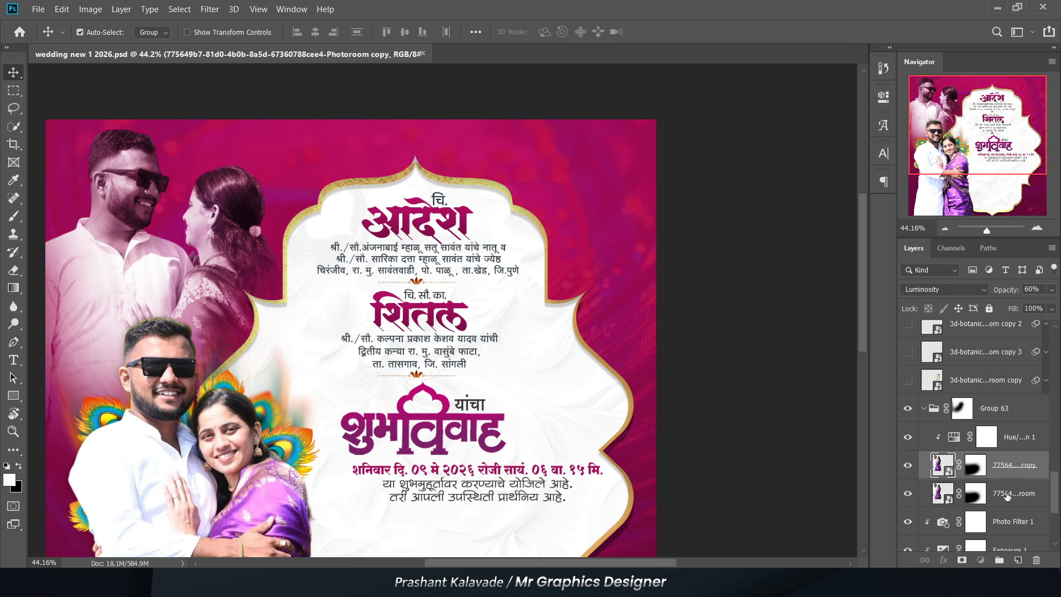
{"action": "left_click", "coordinate": [1007, 495]}
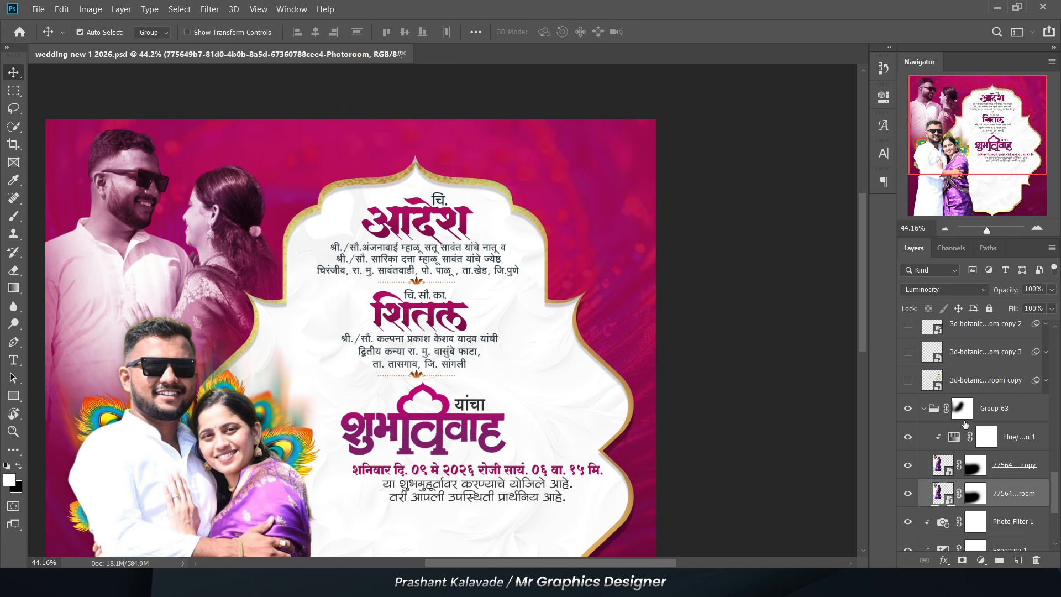
{"action": "left_click", "coordinate": [923, 412]}
{"action": "scroll", "coordinate": [738, 265], "scroll_direction": "down", "scroll_amount": 3}
{"action": "scroll", "coordinate": [415, 174], "scroll_direction": "up", "scroll_amount": 2}
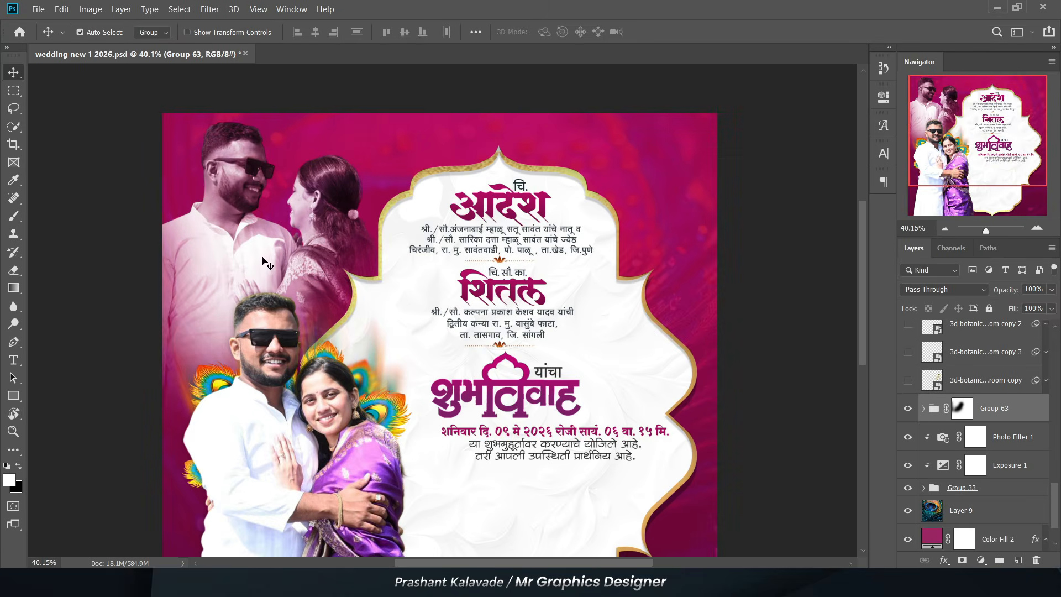
{"action": "scroll", "coordinate": [256, 190], "scroll_direction": "down", "scroll_amount": 1}
{"action": "scroll", "coordinate": [215, 189], "scroll_direction": "up", "scroll_amount": 3}
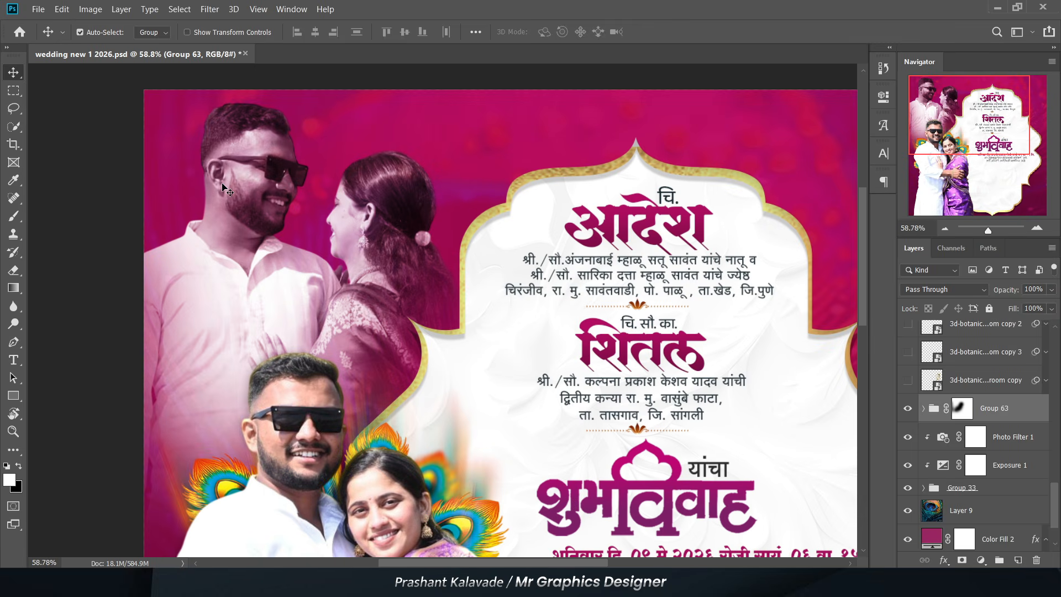
Make the three 3d-botanical flower layers around the frame visible: the first copy, copy 3 and copy 2
{"action": "scroll", "coordinate": [208, 145], "scroll_direction": "down", "scroll_amount": 1}
{"action": "scroll", "coordinate": [208, 145], "scroll_direction": "down", "scroll_amount": 1}
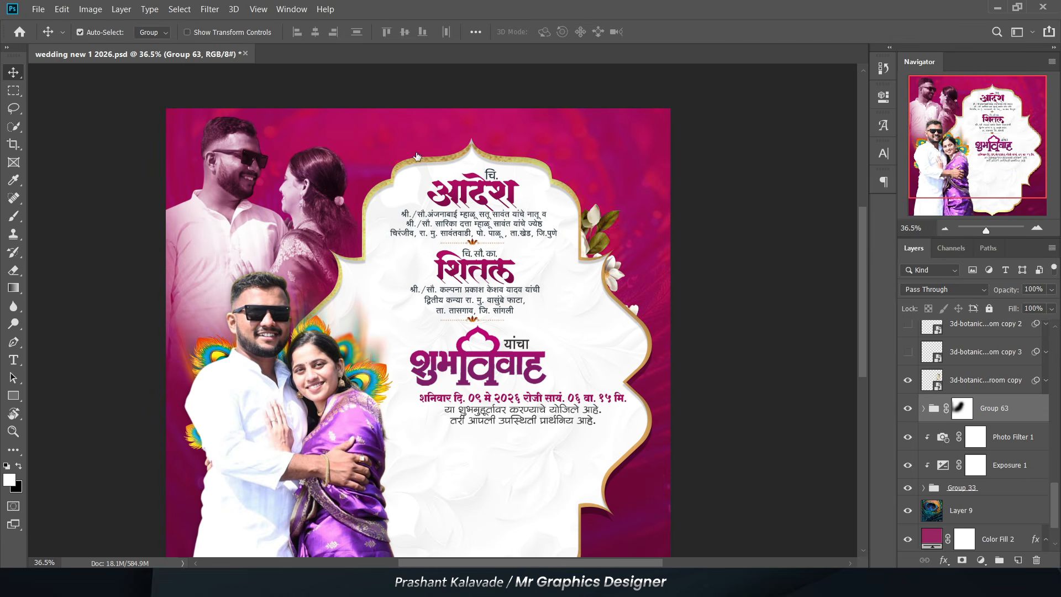
{"action": "scroll", "coordinate": [323, 132], "scroll_direction": "down", "scroll_amount": 1}
{"action": "left_click", "coordinate": [908, 352]}
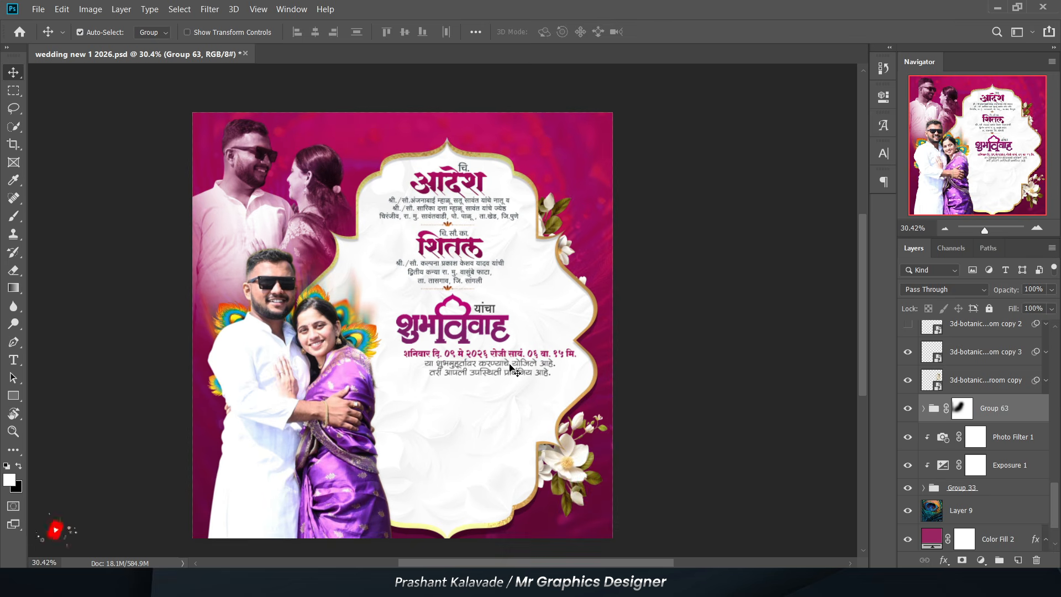
{"action": "scroll", "coordinate": [509, 362], "scroll_direction": "down", "scroll_amount": 1}
{"action": "scroll", "coordinate": [909, 401], "scroll_direction": "up", "scroll_amount": 3}
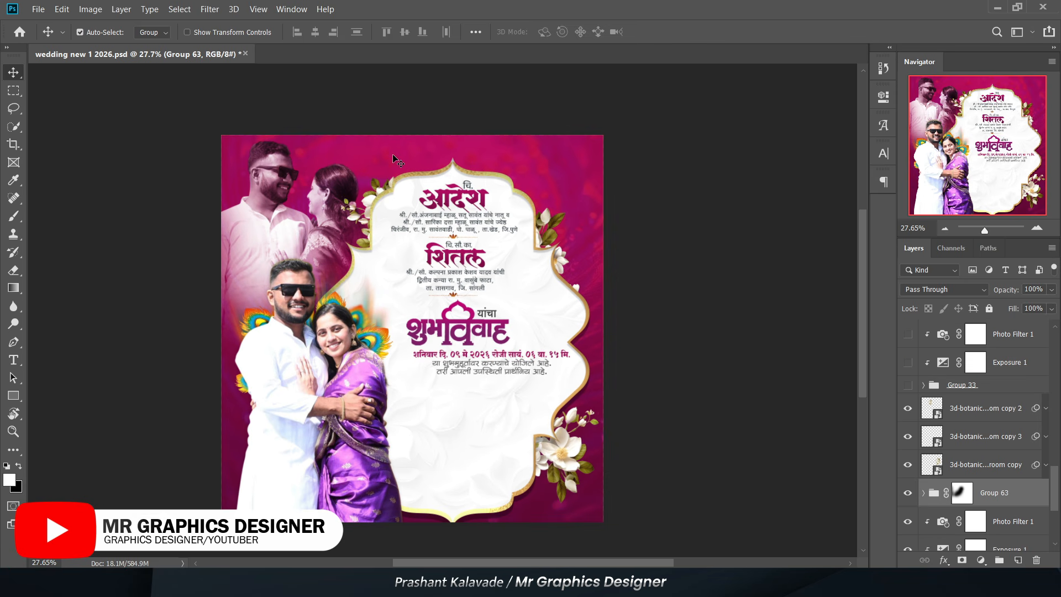
{"action": "scroll", "coordinate": [347, 194], "scroll_direction": "up", "scroll_amount": 1}
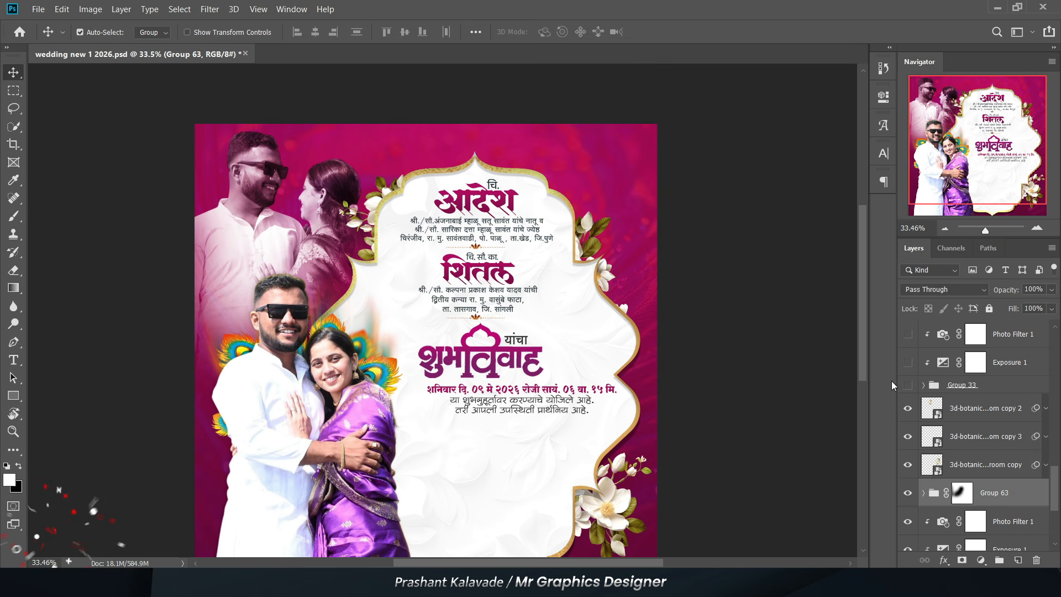
Toggle the 3d-botanical copy 2 flower layer off and back on, and select it
{"action": "left_click", "coordinate": [908, 408]}
{"action": "scroll", "coordinate": [360, 178], "scroll_direction": "up", "scroll_amount": 1}
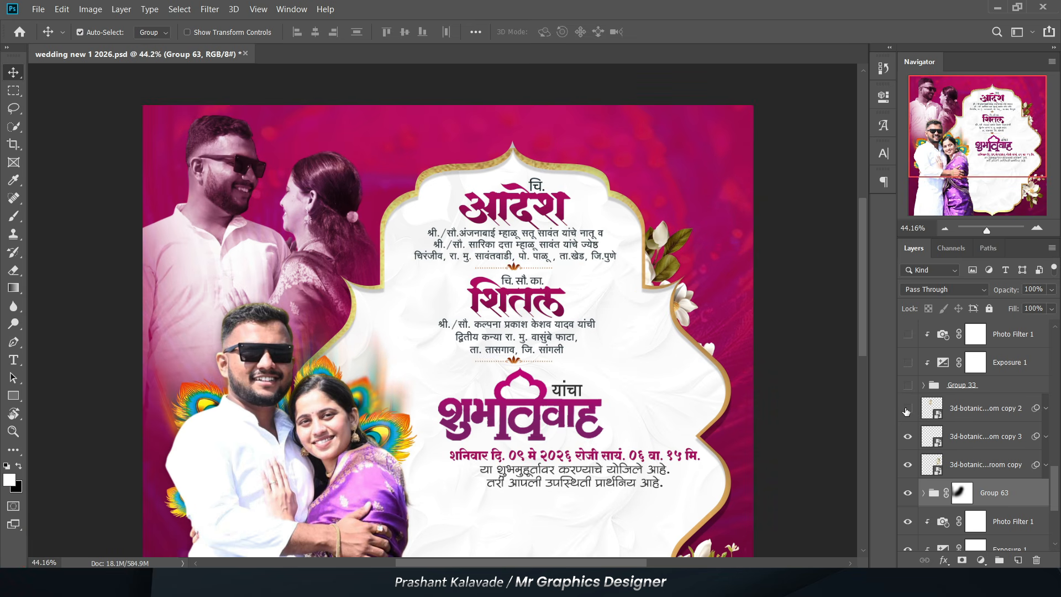
{"action": "left_click", "coordinate": [948, 418]}
Make Group 33 with the golden hanging poles visible, along with its clipped Exposure 1 and Photo Filter 1 adjustments
{"action": "scroll", "coordinate": [992, 429], "scroll_direction": "up", "scroll_amount": 2}
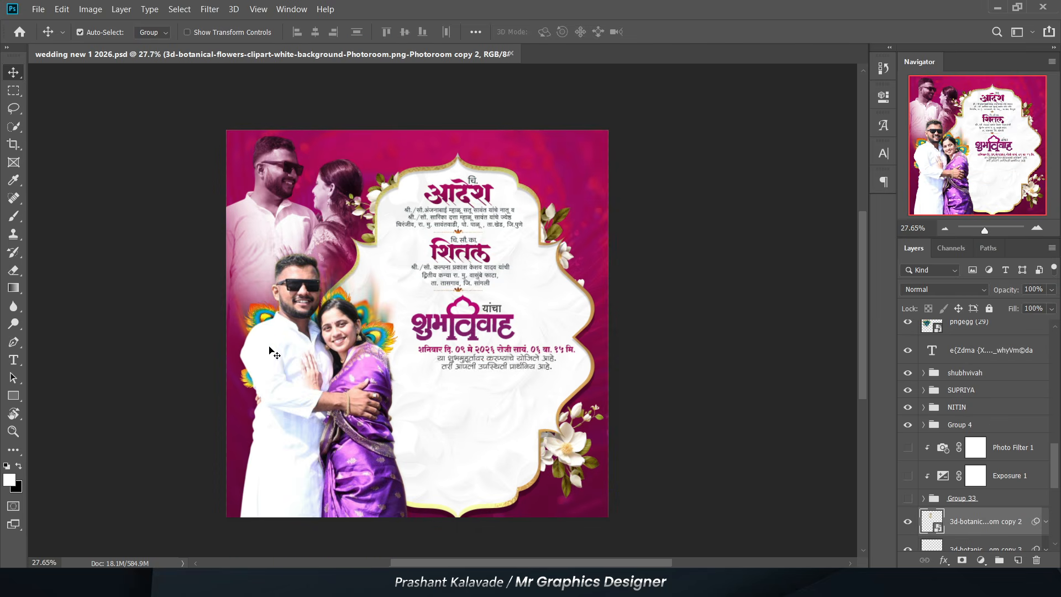
{"action": "scroll", "coordinate": [610, 358], "scroll_direction": "up", "scroll_amount": 1}
{"action": "left_click", "coordinate": [907, 499]}
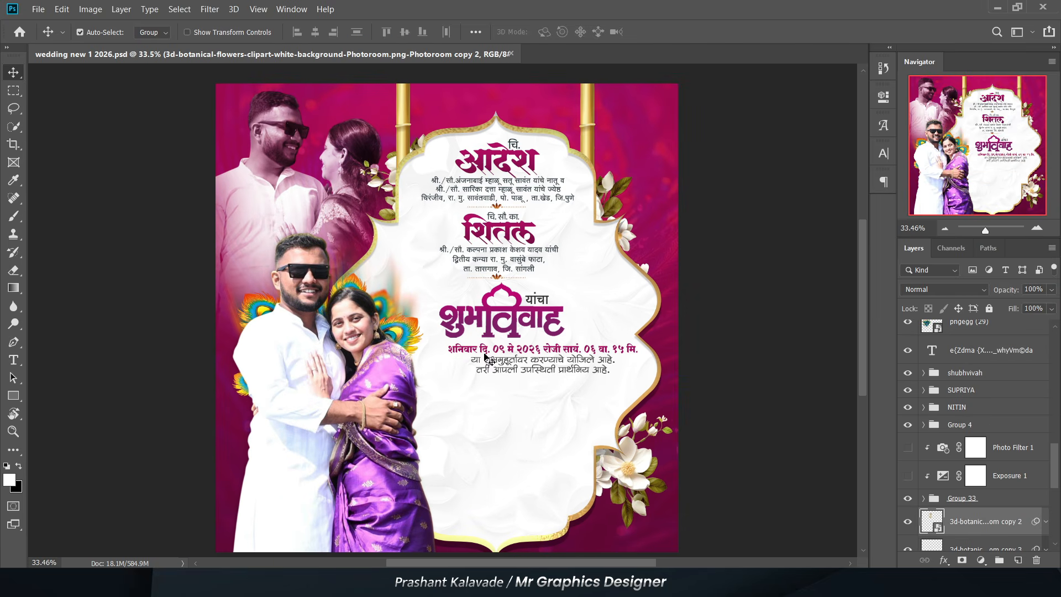
{"action": "scroll", "coordinate": [445, 137], "scroll_direction": "up", "scroll_amount": 2}
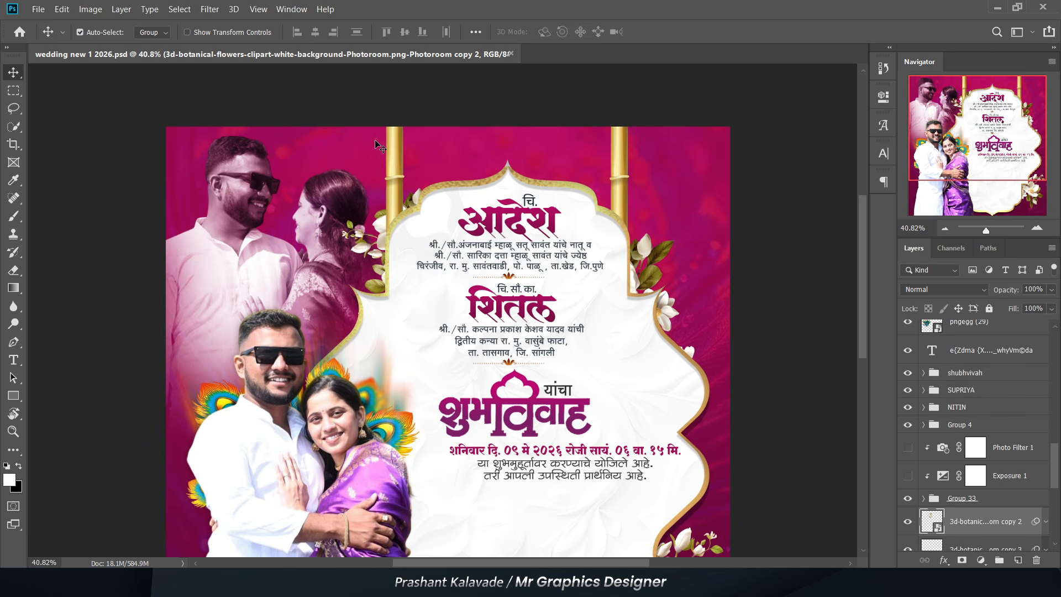
{"action": "left_click", "coordinate": [908, 476]}
{"action": "left_click", "coordinate": [908, 448]}
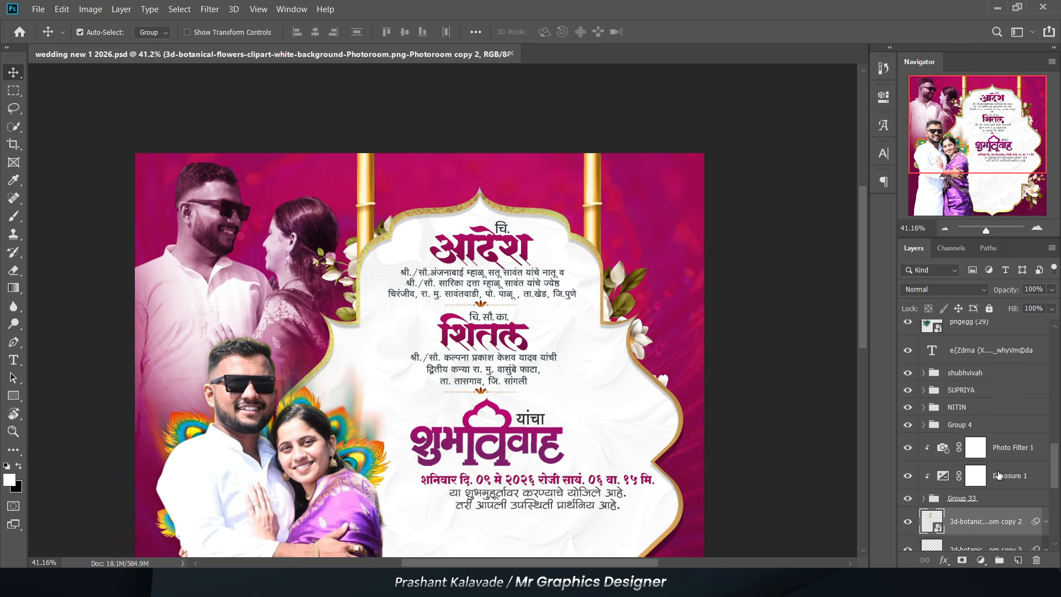
{"action": "scroll", "coordinate": [999, 476], "scroll_direction": "up", "scroll_amount": 5}
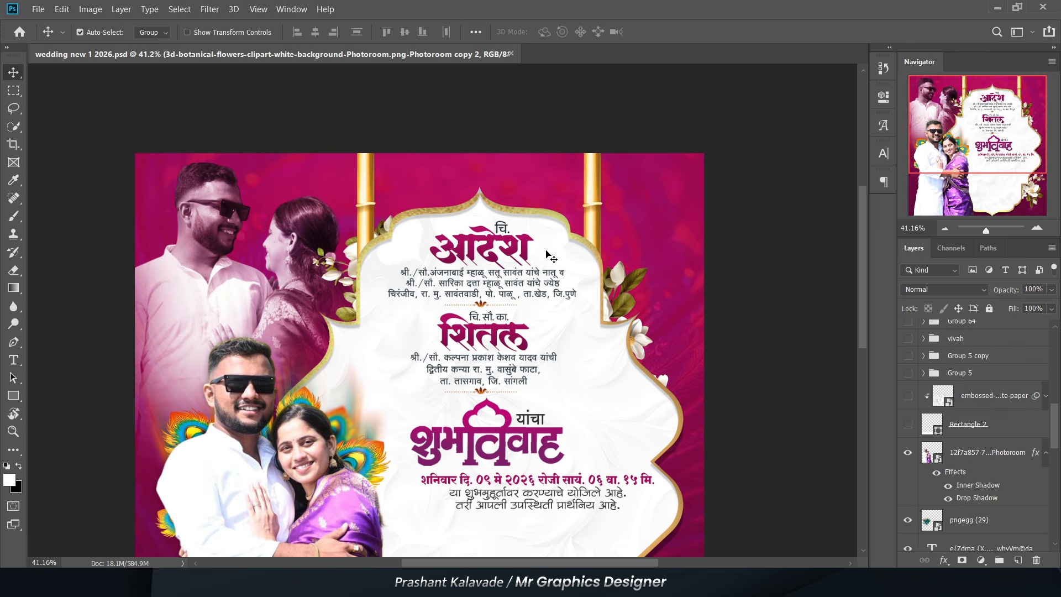
Make the Rectangle 2 strip along the banner's lower edge and its clipped embossed white-paper texture layer visible
{"action": "scroll", "coordinate": [442, 187], "scroll_direction": "down", "scroll_amount": 3}
{"action": "scroll", "coordinate": [476, 452], "scroll_direction": "up", "scroll_amount": 2}
{"action": "left_click", "coordinate": [908, 424]}
{"action": "left_click", "coordinate": [908, 395]}
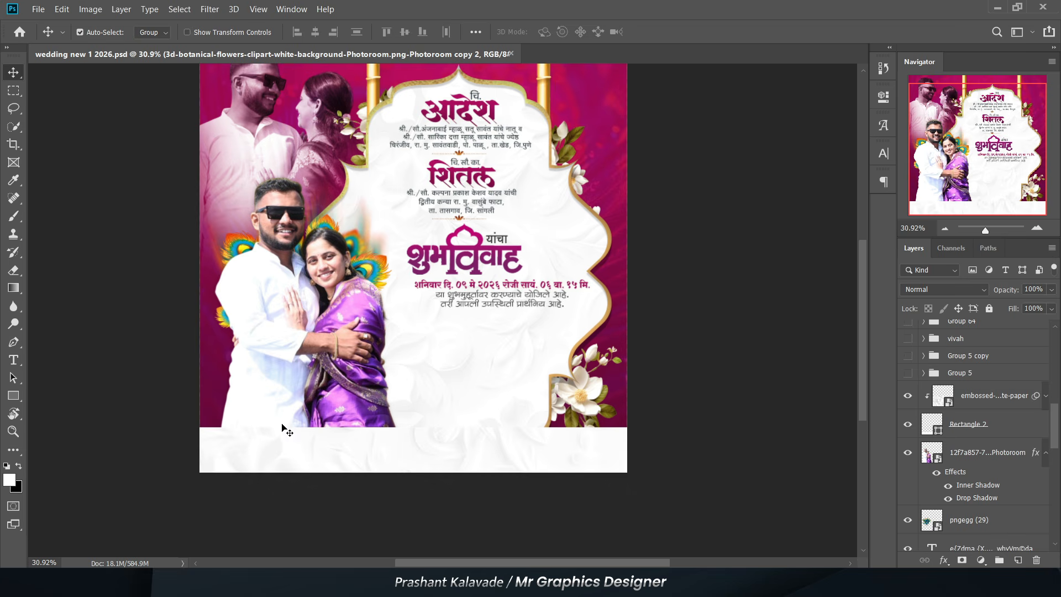
{"action": "scroll", "coordinate": [608, 458], "scroll_direction": "up", "scroll_amount": 2}
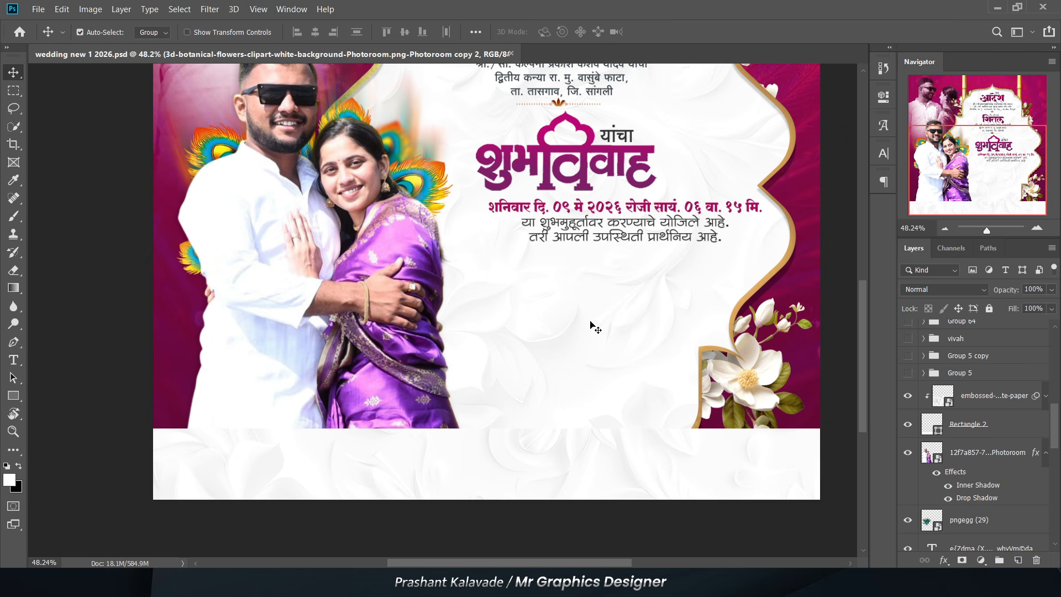
{"action": "scroll", "coordinate": [298, 501], "scroll_direction": "down", "scroll_amount": 1}
Make Group 5 and Group 5 copy visible to show the dark border lines around the bottom strip
{"action": "scroll", "coordinate": [907, 453], "scroll_direction": "up", "scroll_amount": 2}
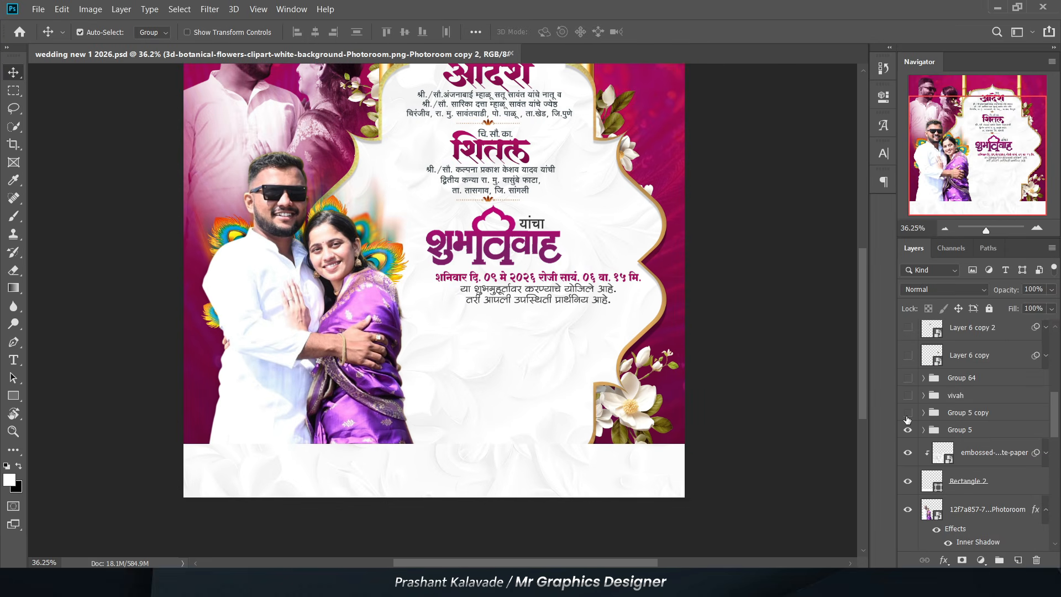
{"action": "left_click", "coordinate": [907, 415]}
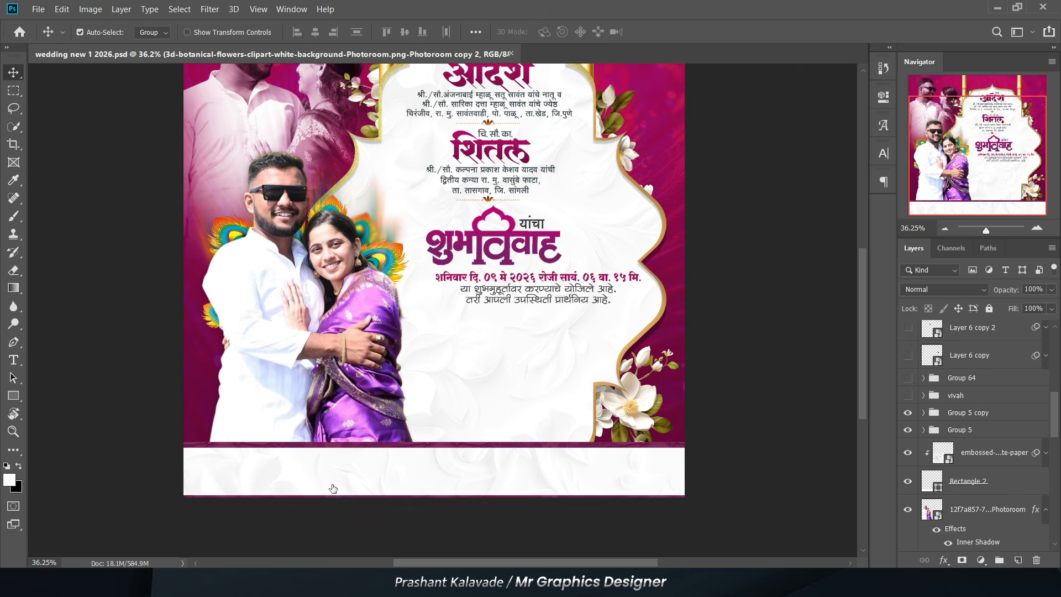
{"action": "scroll", "coordinate": [320, 488], "scroll_direction": "up", "scroll_amount": 1}
{"action": "scroll", "coordinate": [815, 486], "scroll_direction": "down", "scroll_amount": 1}
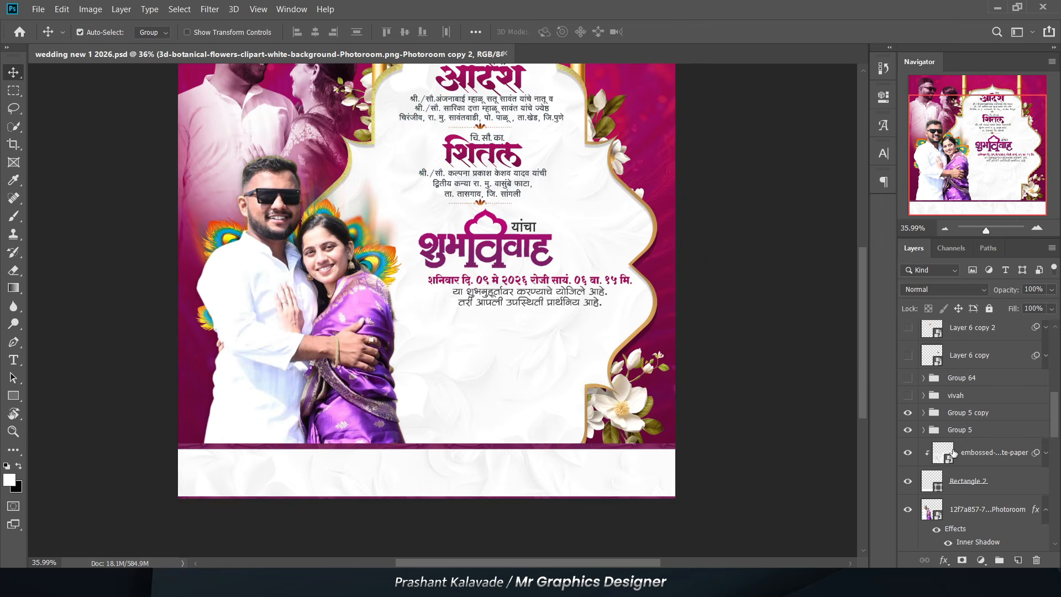
Make the vivah group with the wedding venue heading and address visible, and check its text up close
{"action": "scroll", "coordinate": [952, 452], "scroll_direction": "up", "scroll_amount": 2}
{"action": "scroll", "coordinate": [698, 375], "scroll_direction": "up", "scroll_amount": 1}
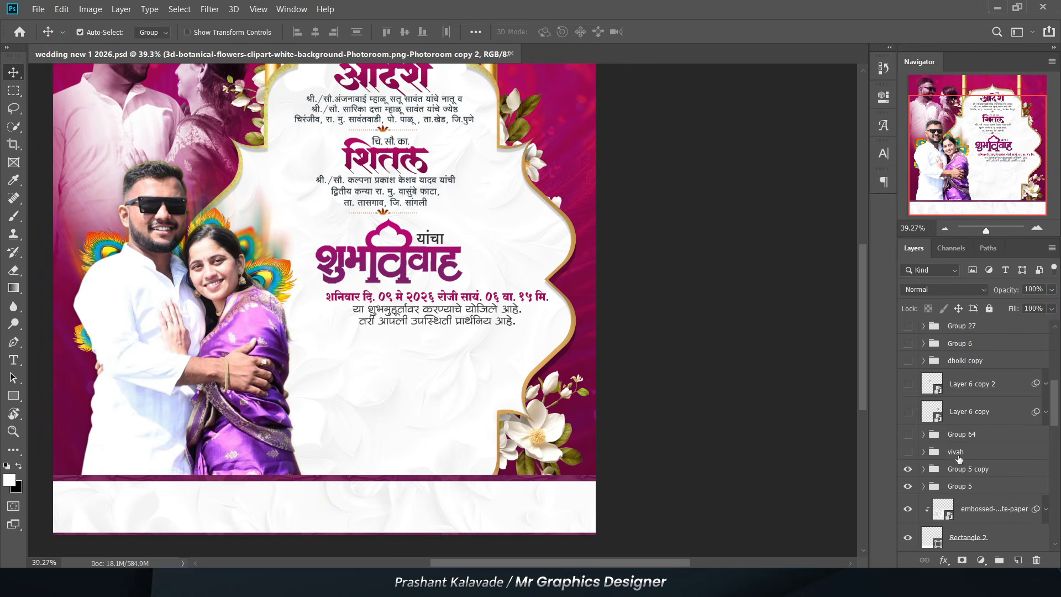
{"action": "left_click", "coordinate": [908, 452]}
{"action": "scroll", "coordinate": [520, 380], "scroll_direction": "up", "scroll_amount": 1}
{"action": "scroll", "coordinate": [517, 381], "scroll_direction": "up", "scroll_amount": 1}
{"action": "scroll", "coordinate": [470, 326], "scroll_direction": "down", "scroll_amount": 1}
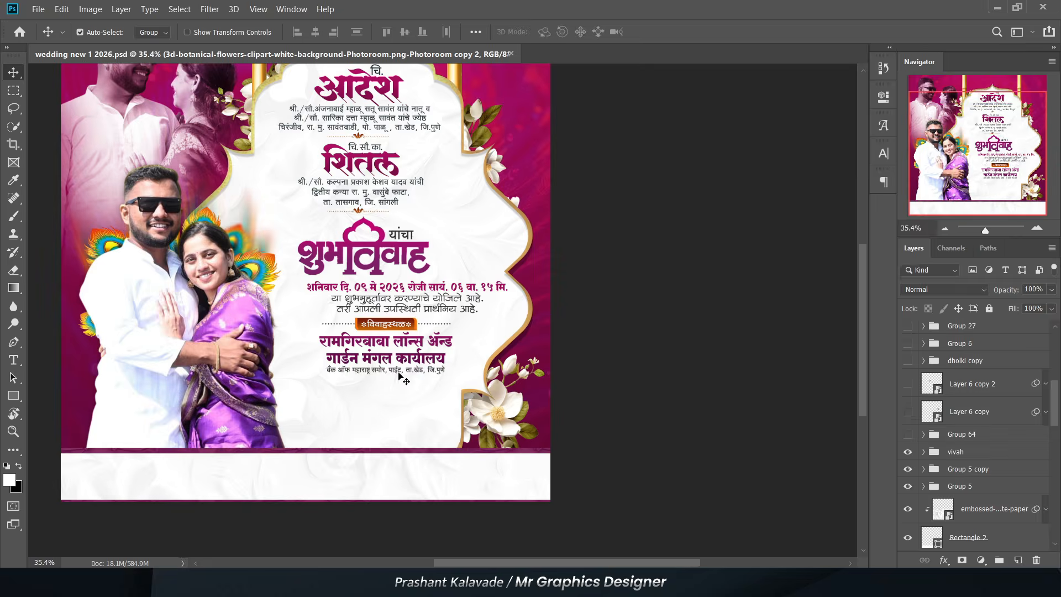
{"action": "scroll", "coordinate": [449, 353], "scroll_direction": "up", "scroll_amount": 2}
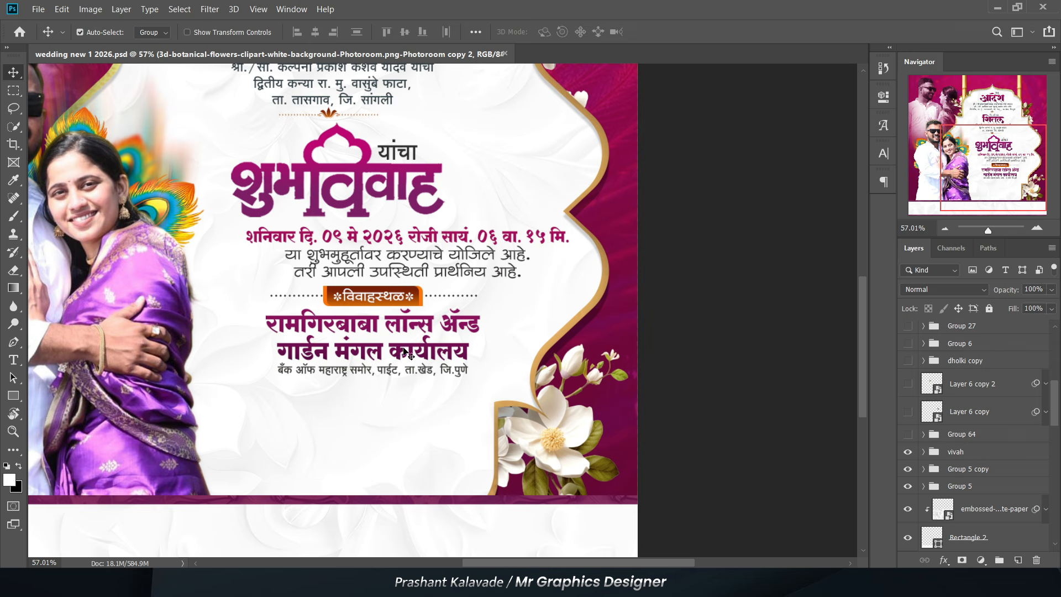
Make Group 64 with the sakharpuda and haldi ceremony details visible below the venue
{"action": "left_click", "coordinate": [908, 434]}
{"action": "scroll", "coordinate": [467, 263], "scroll_direction": "down", "scroll_amount": 3}
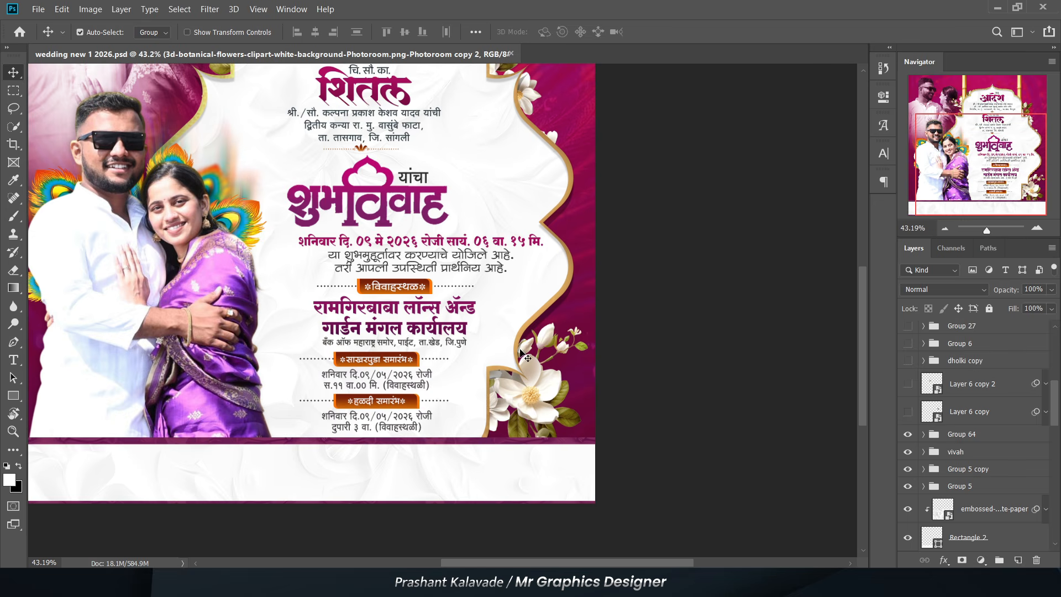
{"action": "scroll", "coordinate": [522, 356], "scroll_direction": "up", "scroll_amount": 2}
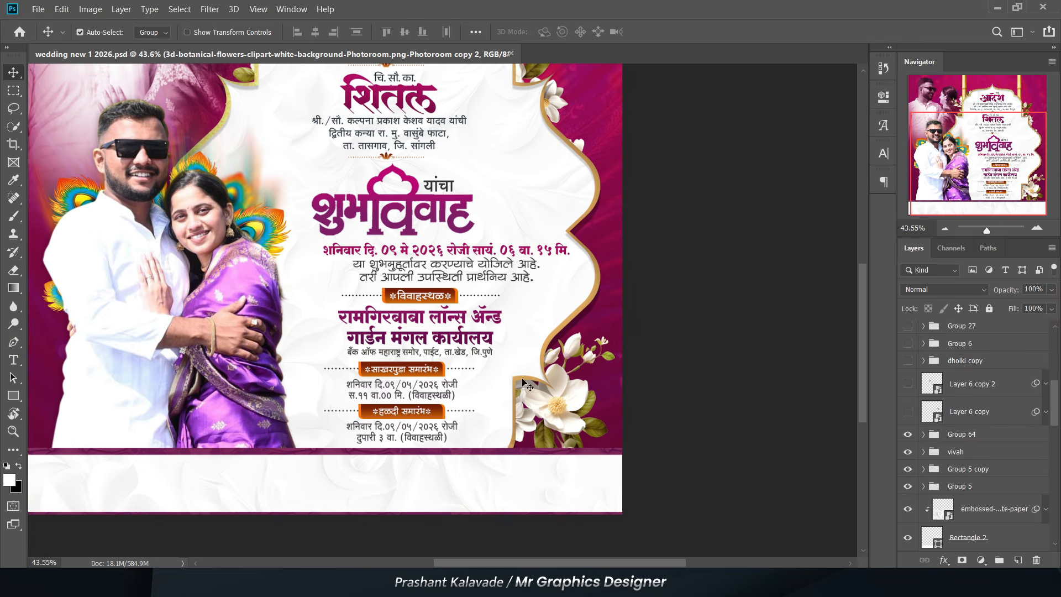
Make the two elephant layers, Layer 6 copy and Layer 6 copy 2, visible on either side of the bride's details
{"action": "left_click_drag", "start_coordinate": [907, 414], "coordinate": [907, 384]}
{"action": "scroll", "coordinate": [400, 492], "scroll_direction": "down", "scroll_amount": 2}
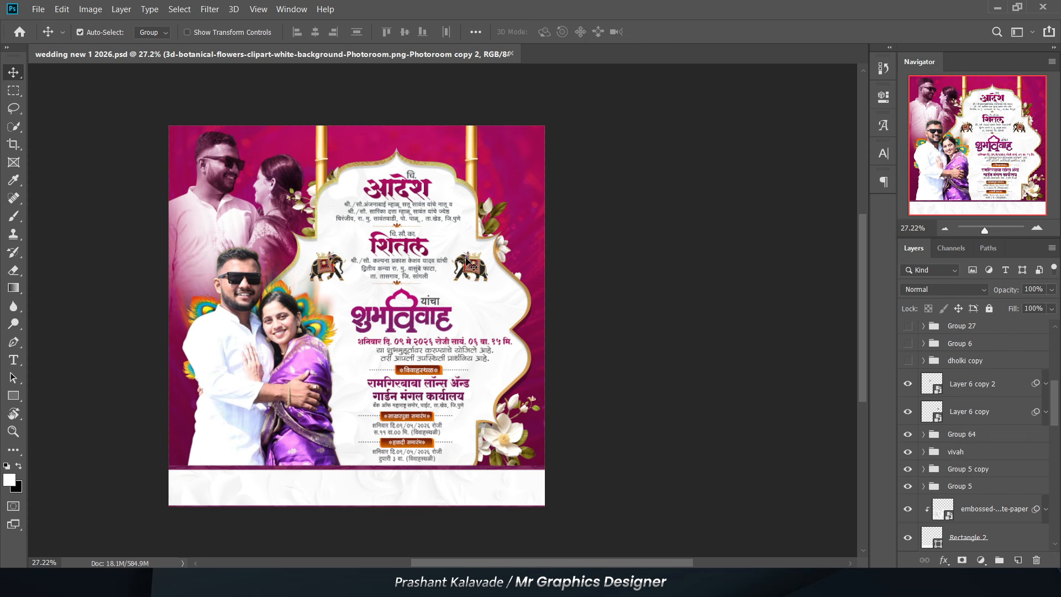
{"action": "scroll", "coordinate": [383, 385], "scroll_direction": "down", "scroll_amount": 3}
{"action": "scroll", "coordinate": [371, 337], "scroll_direction": "up", "scroll_amount": 4}
{"action": "scroll", "coordinate": [420, 441], "scroll_direction": "up", "scroll_amount": 1}
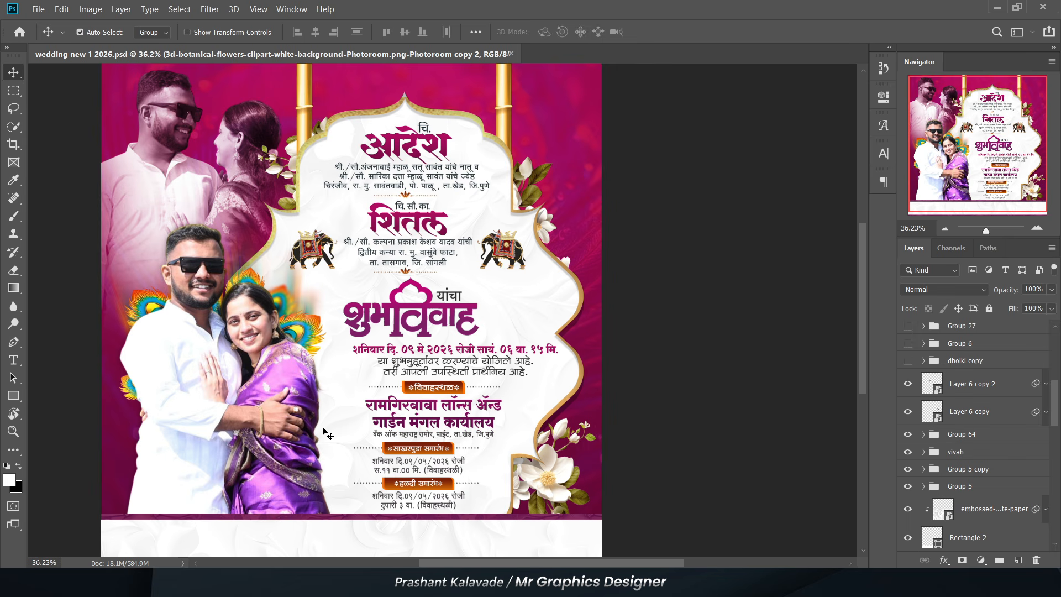
Make the dholki copy, Group 6 and Group 27 decorations visible: the drums, Ganesha figure and hanging invitation tag
{"action": "scroll", "coordinate": [907, 429], "scroll_direction": "up", "scroll_amount": 3}
{"action": "left_click_drag", "start_coordinate": [907, 419], "coordinate": [905, 400]}
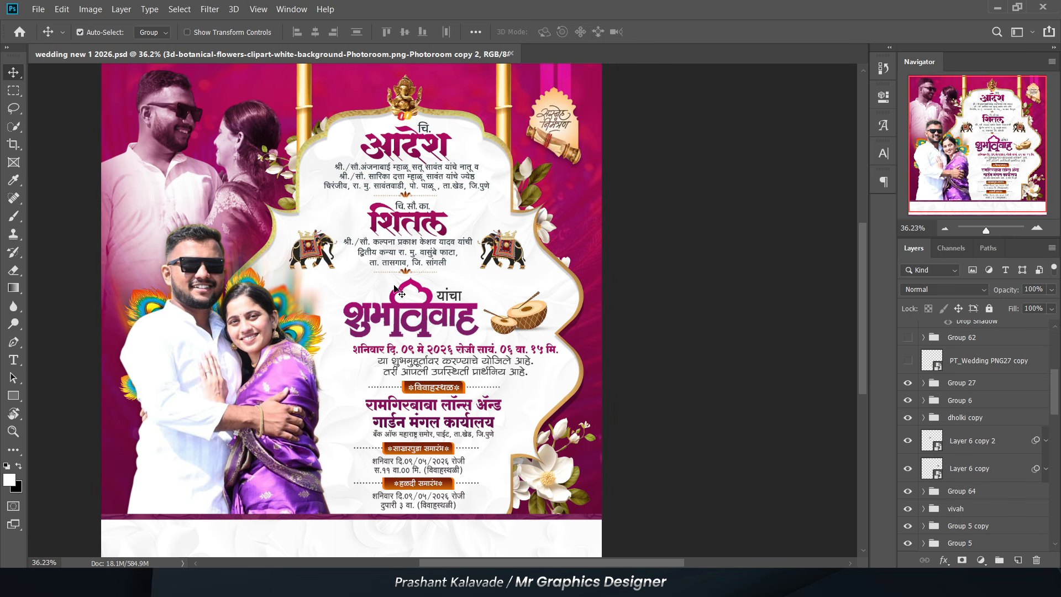
{"action": "scroll", "coordinate": [556, 140], "scroll_direction": "down", "scroll_amount": 2}
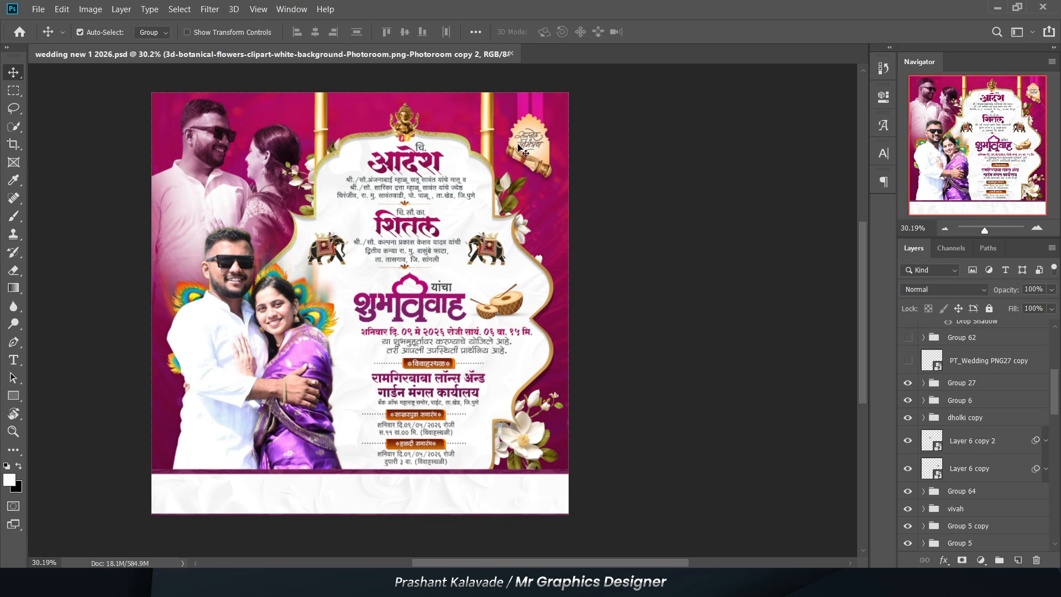
{"action": "scroll", "coordinate": [387, 144], "scroll_direction": "up", "scroll_amount": 3}
{"action": "scroll", "coordinate": [390, 164], "scroll_direction": "down", "scroll_amount": 1}
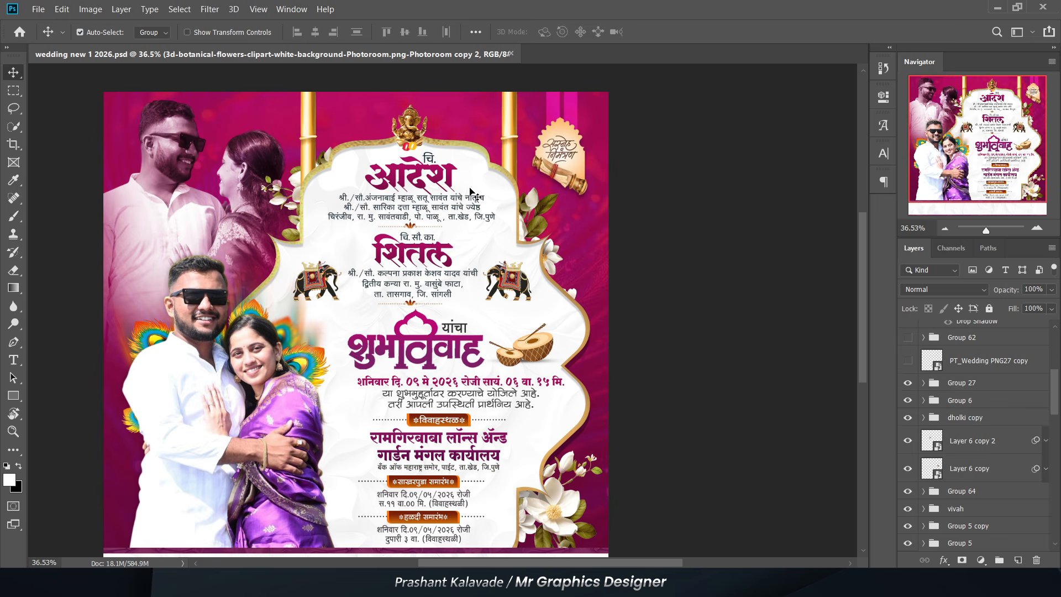
Make the PT_Wedding PNG27 copy figures, Group 62 with the inviter's text, and the c41bc14a portrait layer visible
{"action": "scroll", "coordinate": [936, 445], "scroll_direction": "up", "scroll_amount": 3}
{"action": "left_click", "coordinate": [908, 424]}
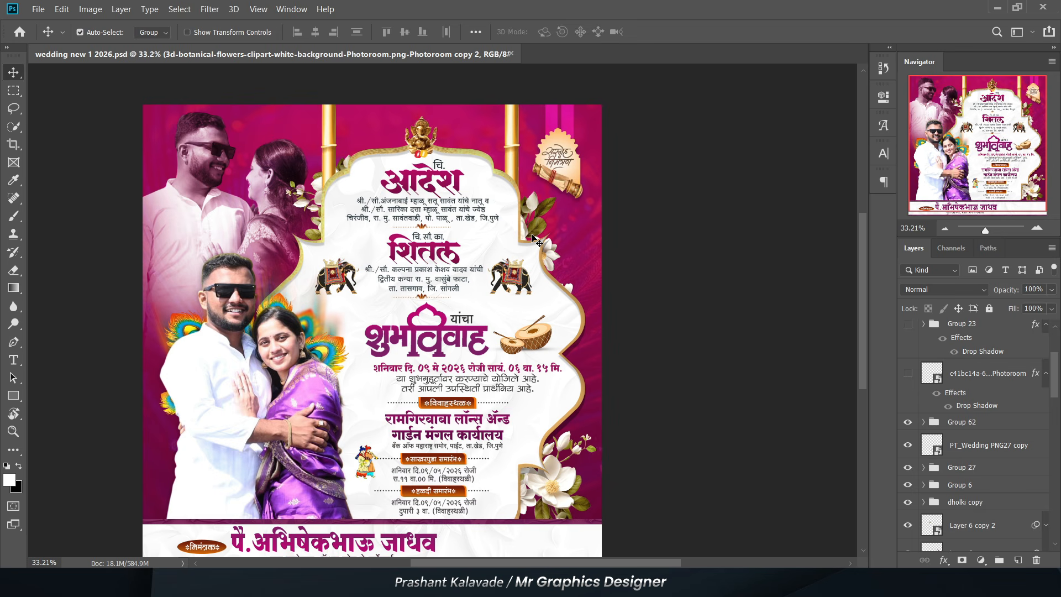
{"action": "scroll", "coordinate": [378, 349], "scroll_direction": "up", "scroll_amount": 1}
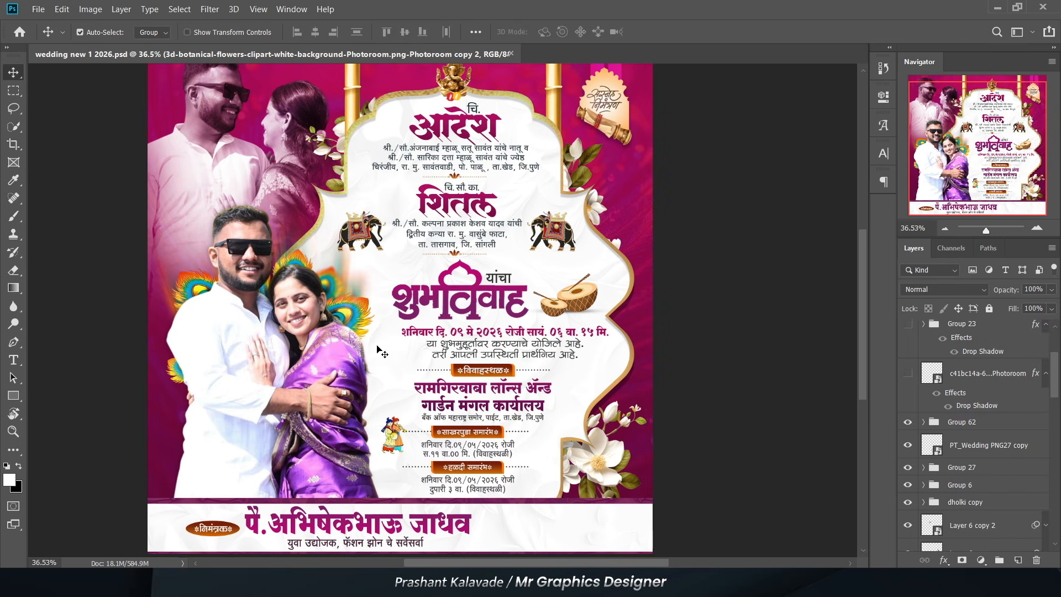
{"action": "scroll", "coordinate": [913, 453], "scroll_direction": "up", "scroll_amount": 2}
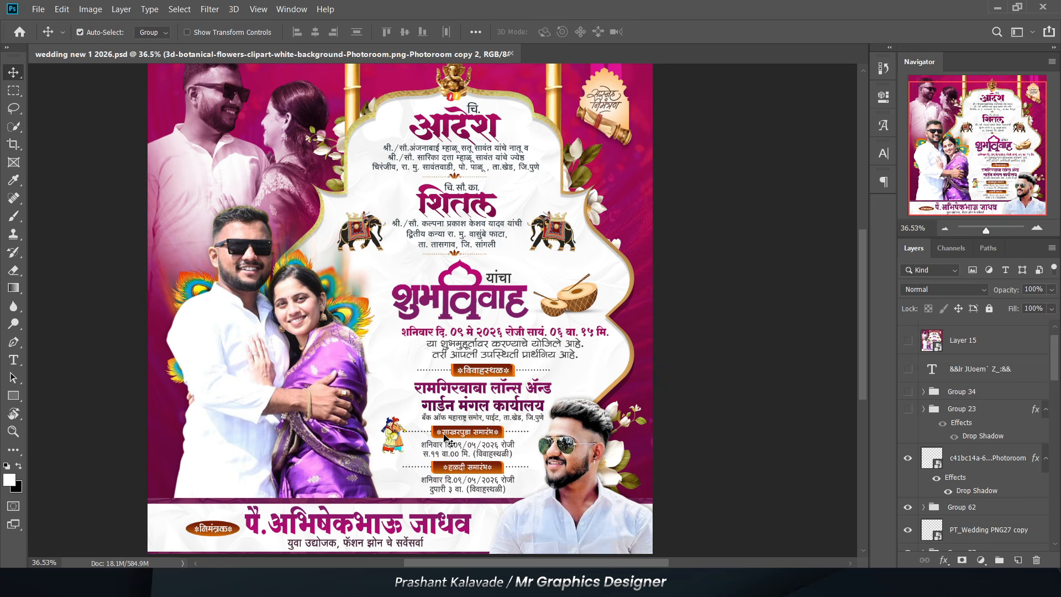
{"action": "scroll", "coordinate": [348, 366], "scroll_direction": "down", "scroll_amount": 2}
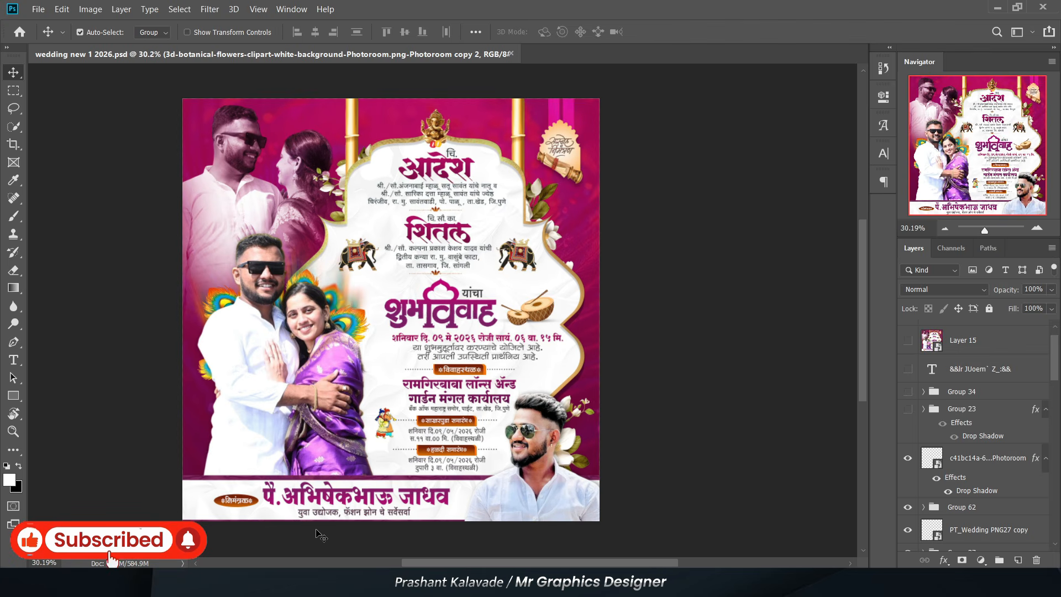
{"action": "scroll", "coordinate": [316, 531], "scroll_direction": "up", "scroll_amount": 2}
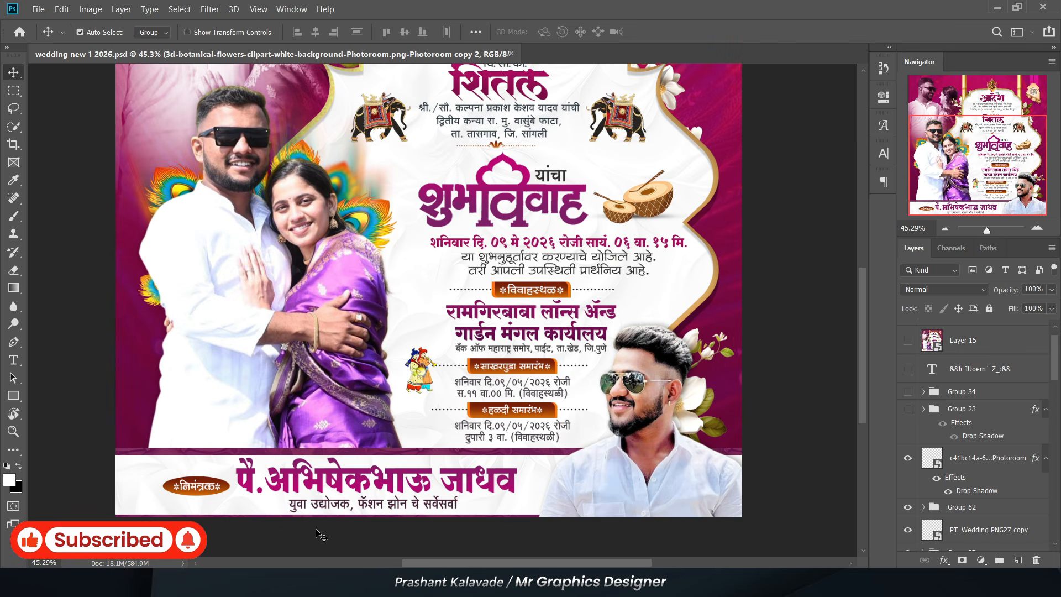
Open the inviter's name line in the bottom strip for text editing to inspect its font settings, and close the edit
{"action": "scroll", "coordinate": [317, 536], "scroll_direction": "up", "scroll_amount": 2}
{"action": "key", "text": "t"}
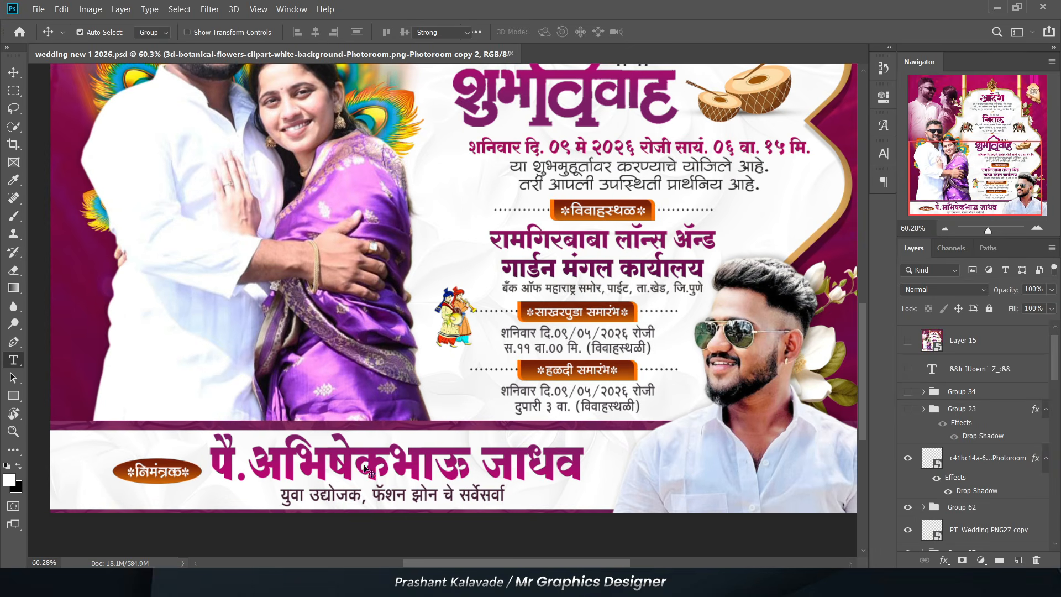
{"action": "left_click", "coordinate": [368, 469]}
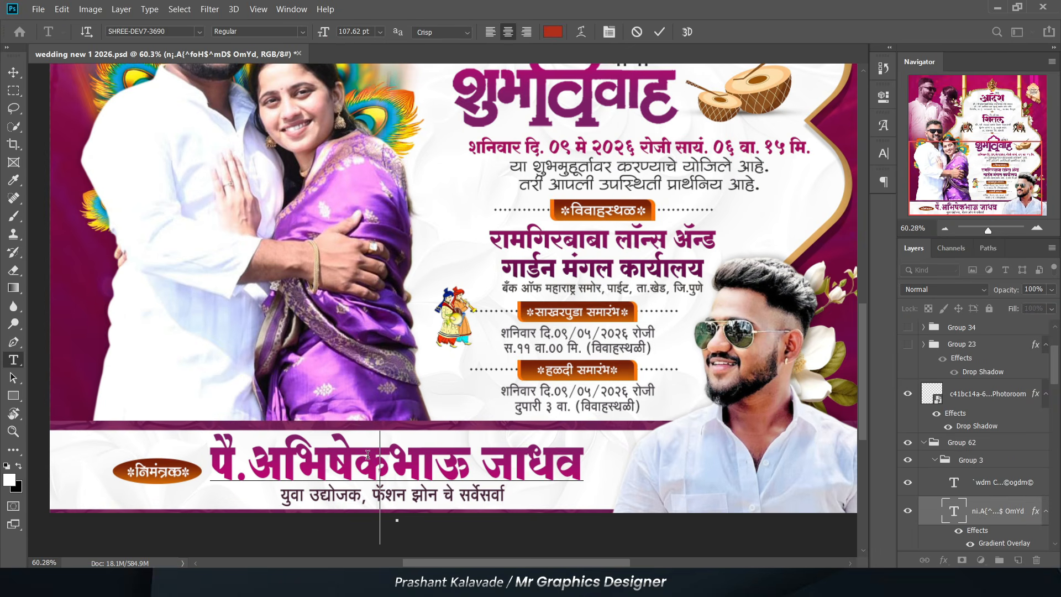
{"action": "key", "text": "ctrl+Return"}
{"action": "key", "text": "h"}
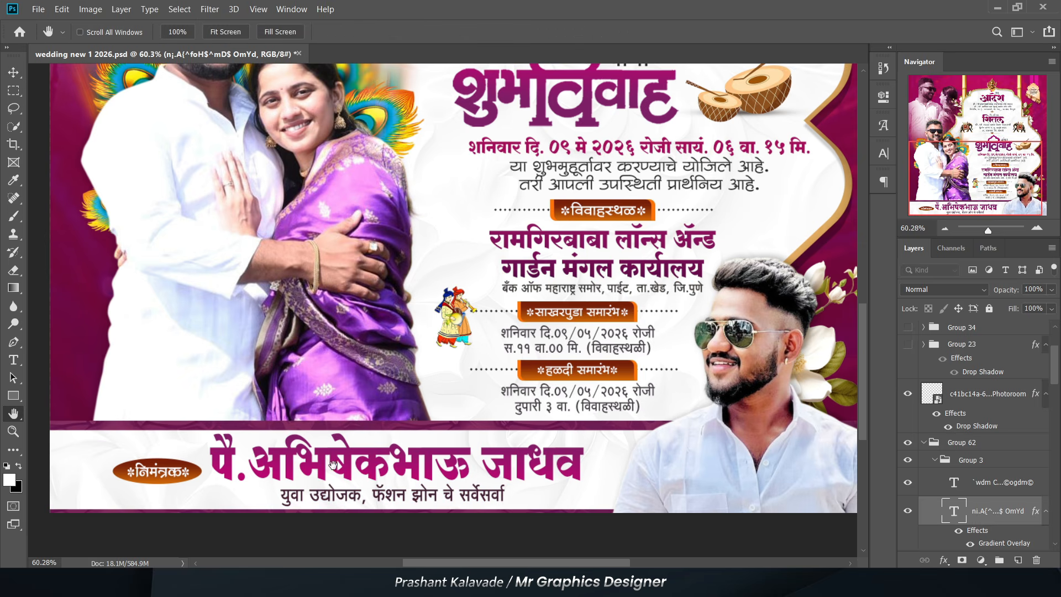
Make Group 23, Group 34 and the Ganesha invocation text layer above them visible, and check the family headings up close
{"action": "scroll", "coordinate": [233, 491], "scroll_direction": "down", "scroll_amount": 2}
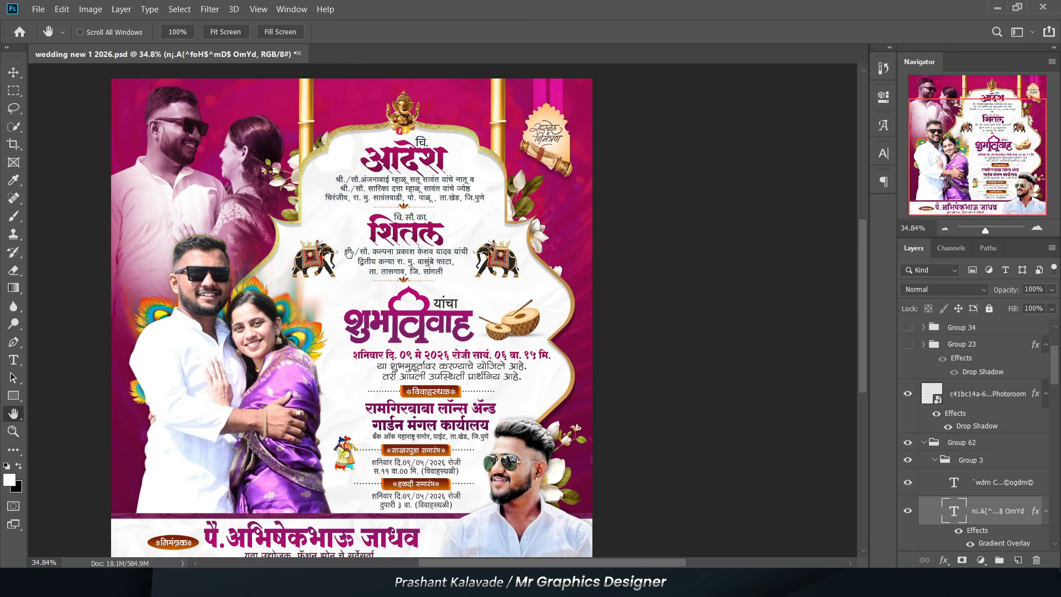
{"action": "mouse_move", "coordinate": [349, 253]}
{"action": "left_mouse_down"}
{"action": "mouse_move", "coordinate": [372, 292]}
{"action": "mouse_move", "coordinate": [369, 248]}
{"action": "left_mouse_up"}
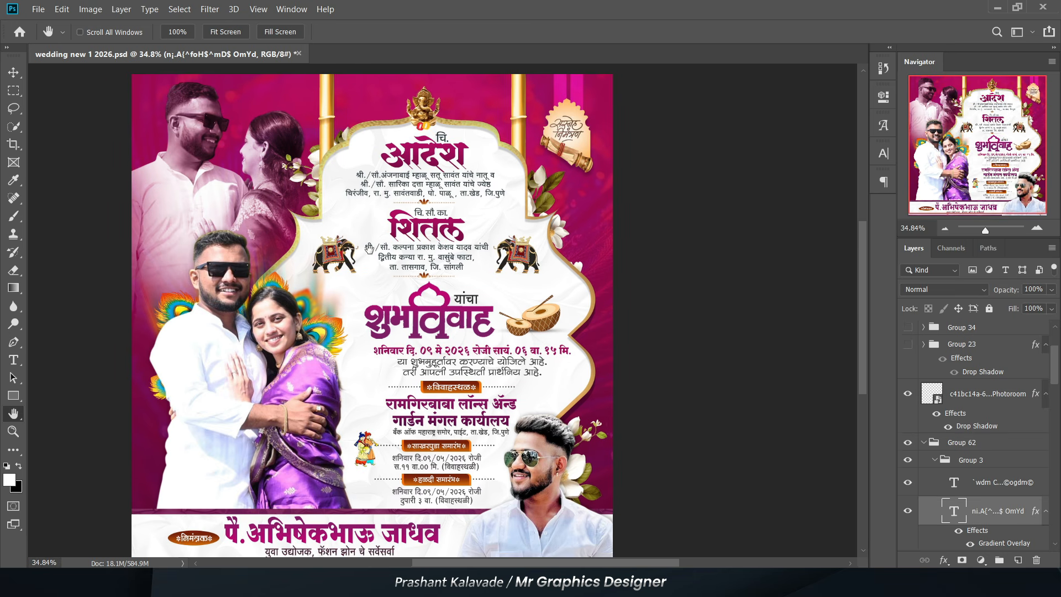
{"action": "scroll", "coordinate": [995, 426], "scroll_direction": "up", "scroll_amount": 3}
{"action": "left_click_drag", "start_coordinate": [906, 434], "coordinate": [907, 393]}
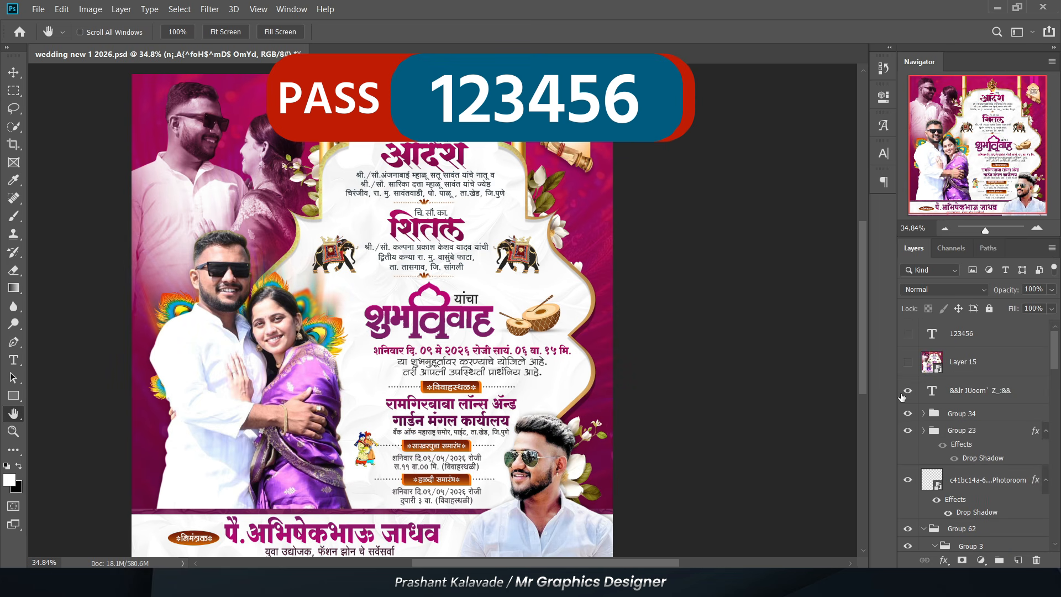
{"action": "left_click_drag", "start_coordinate": [473, 200], "coordinate": [453, 257]}
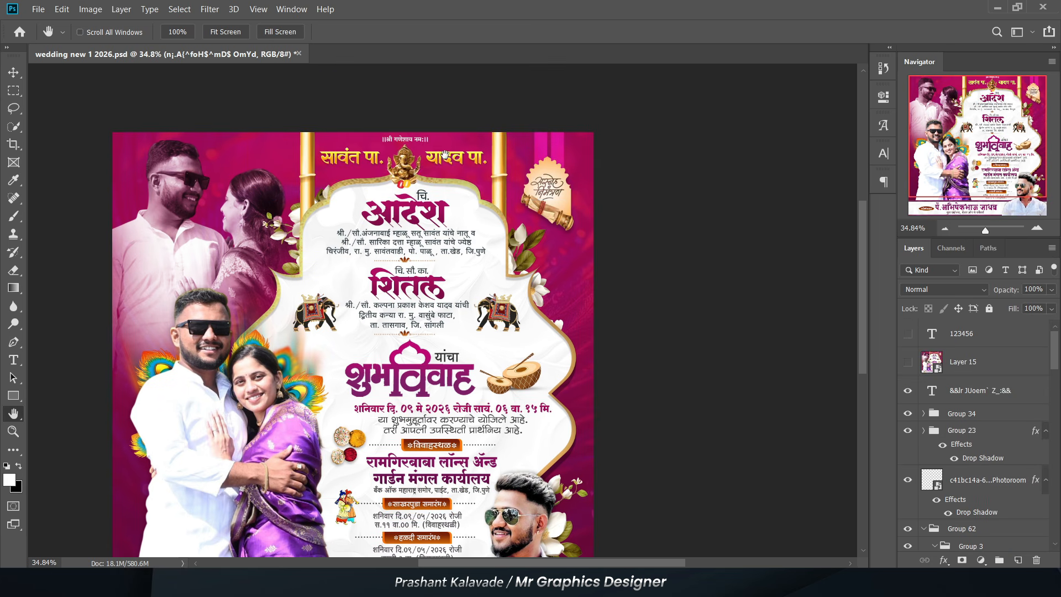
{"action": "scroll", "coordinate": [445, 154], "scroll_direction": "up", "scroll_amount": 2}
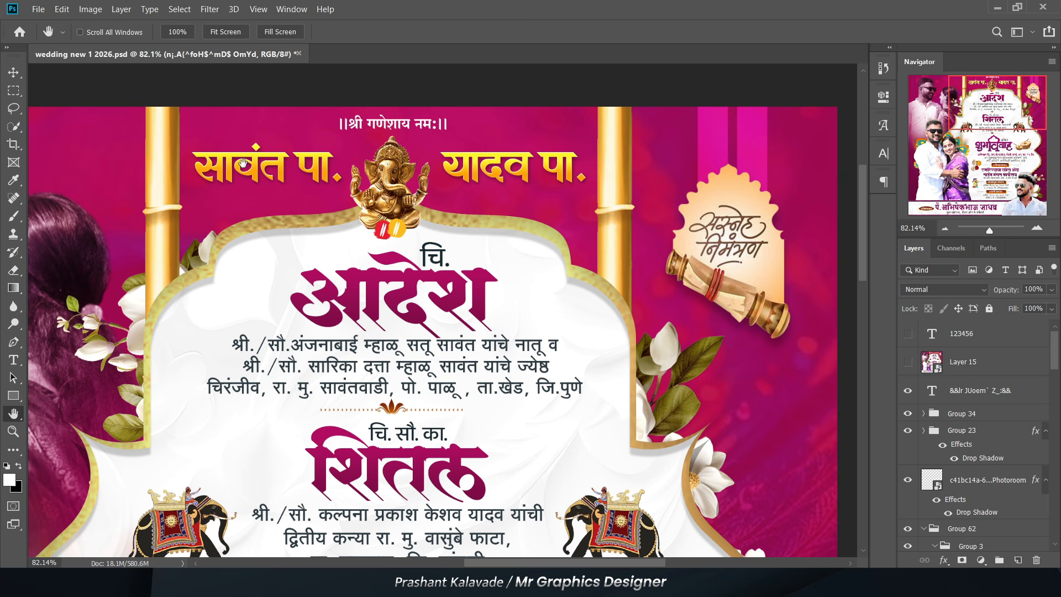
Expand Group 23 and Group 34 to show their layers, and toggle the स्वस्तिक layer on and back off
{"action": "left_click", "coordinate": [923, 431]}
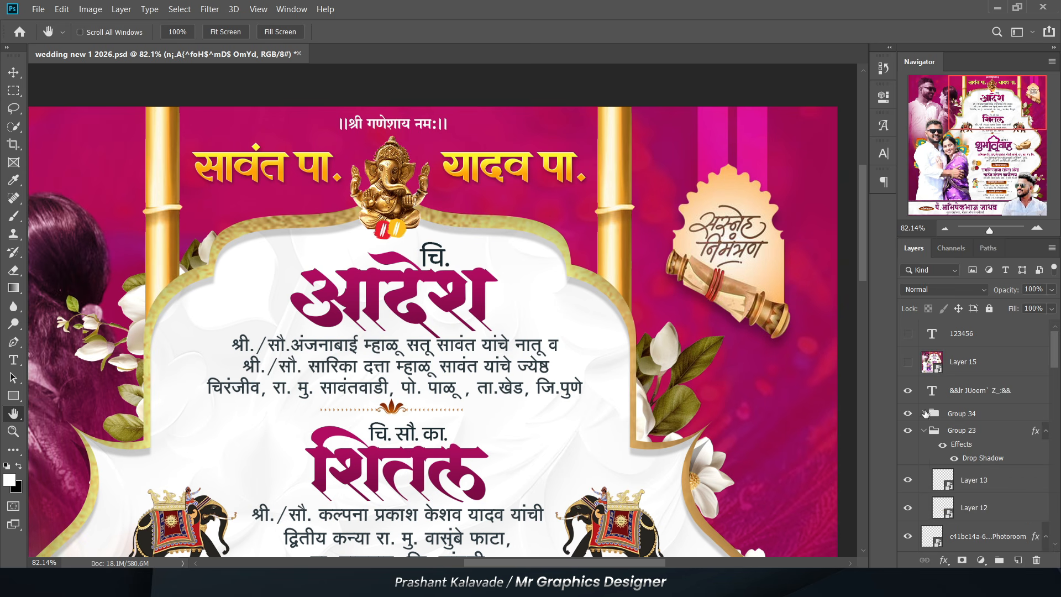
{"action": "left_click", "coordinate": [923, 413]}
{"action": "left_click", "coordinate": [908, 438]}
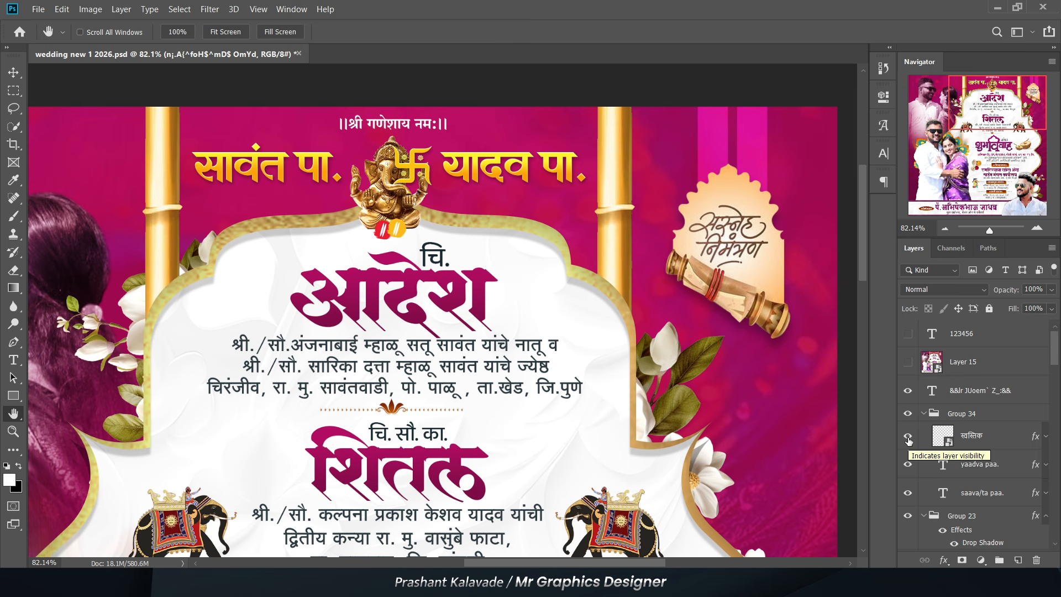
{"action": "left_click", "coordinate": [909, 438]}
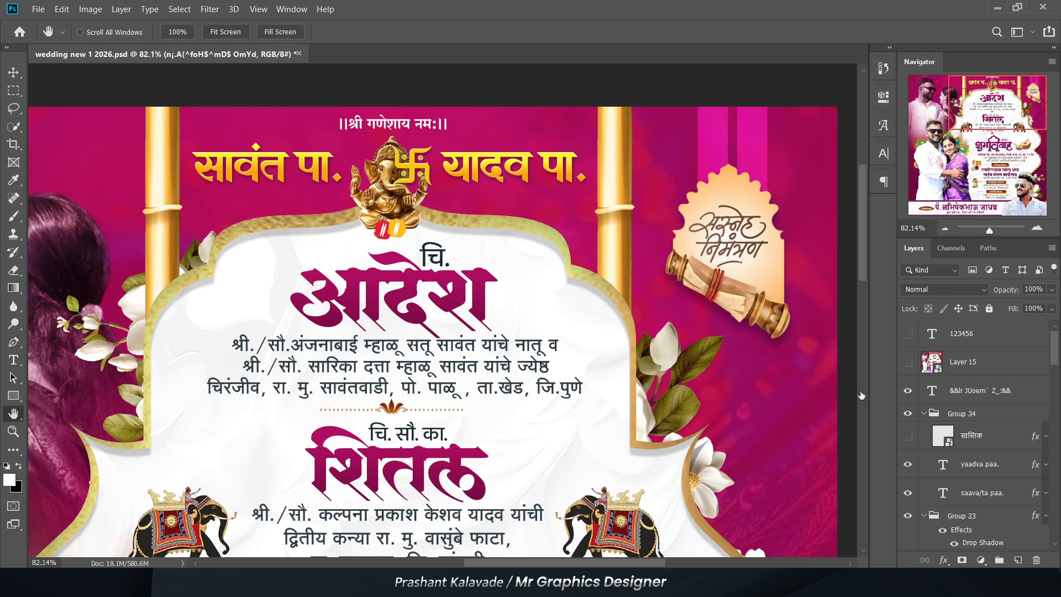
Examine the headings, Ganesha figure and couple's details in the upper part of the banner at several magnifications
{"action": "scroll", "coordinate": [706, 234], "scroll_direction": "down", "scroll_amount": 2}
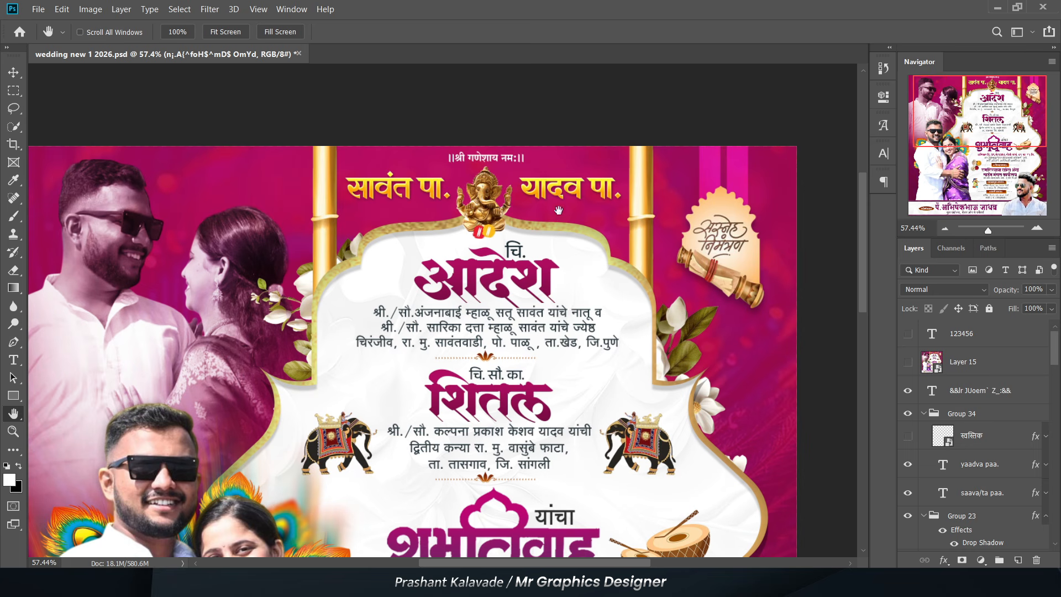
{"action": "scroll", "coordinate": [453, 156], "scroll_direction": "up", "scroll_amount": 4}
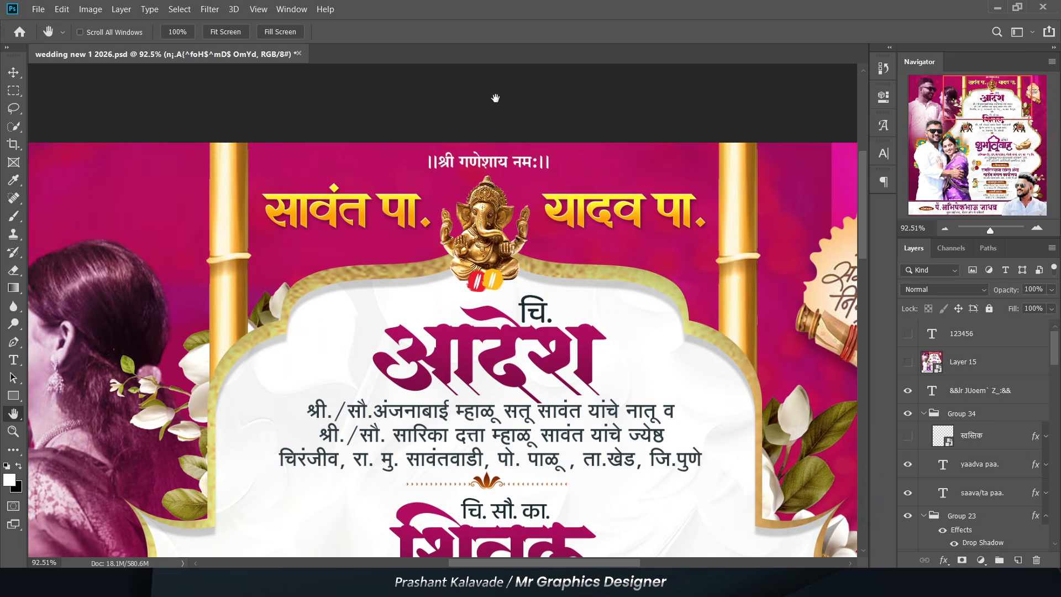
{"action": "scroll", "coordinate": [498, 94], "scroll_direction": "down", "scroll_amount": 4}
{"action": "scroll", "coordinate": [375, 195], "scroll_direction": "up", "scroll_amount": 1}
{"action": "scroll", "coordinate": [387, 205], "scroll_direction": "down", "scroll_amount": 1}
{"action": "scroll", "coordinate": [489, 230], "scroll_direction": "up", "scroll_amount": 2}
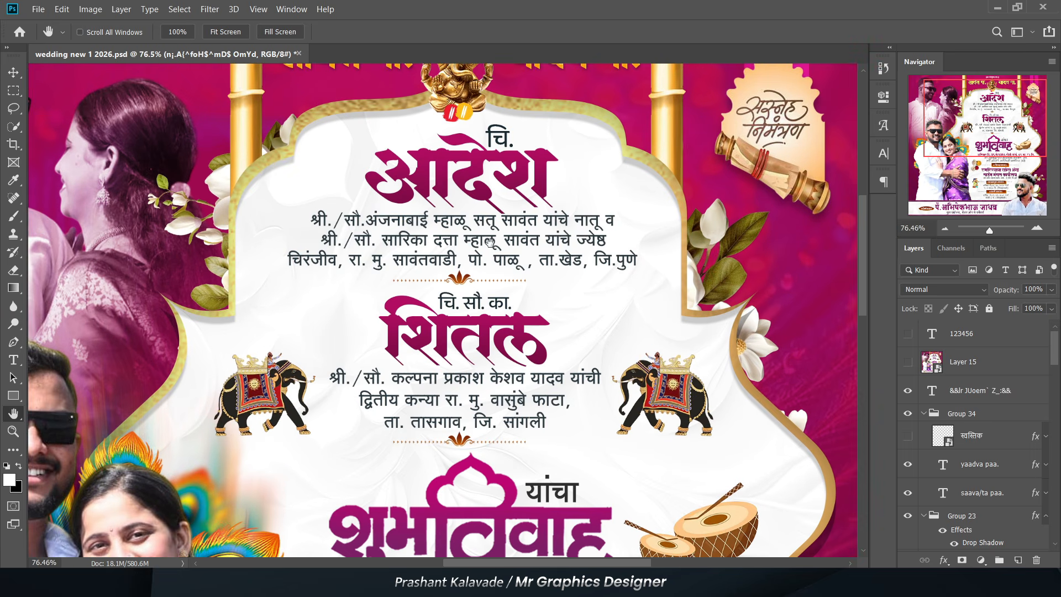
{"action": "scroll", "coordinate": [508, 260], "scroll_direction": "down", "scroll_amount": 3}
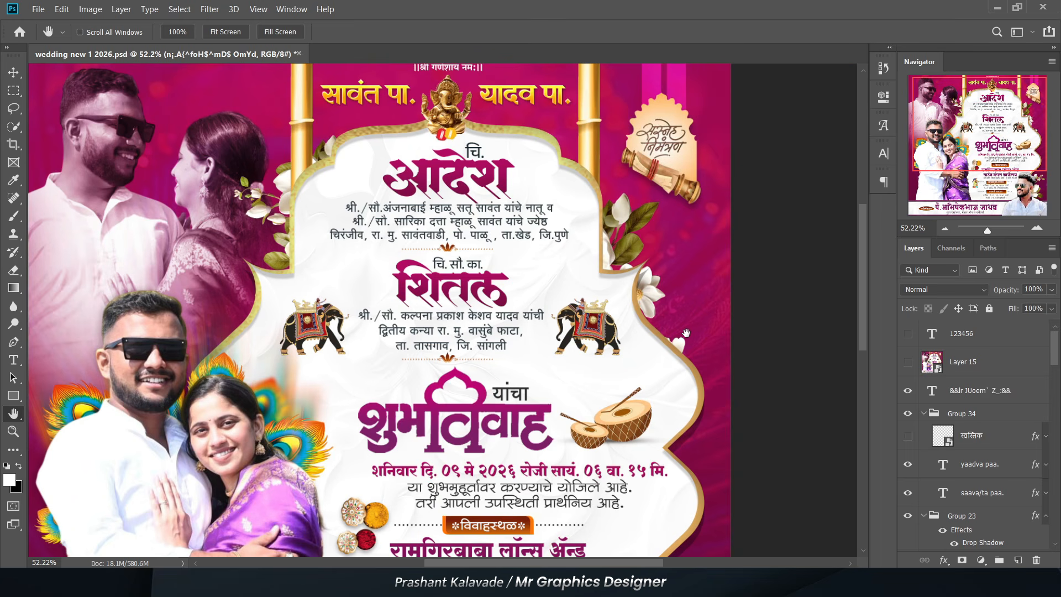
Examine the finished banner's couple photo, names, wedding title, ceremony and venue details, and decorations at several magnifications
{"action": "scroll", "coordinate": [518, 419], "scroll_direction": "up", "scroll_amount": 3}
{"action": "left_click_drag", "start_coordinate": [470, 414], "coordinate": [488, 202]}
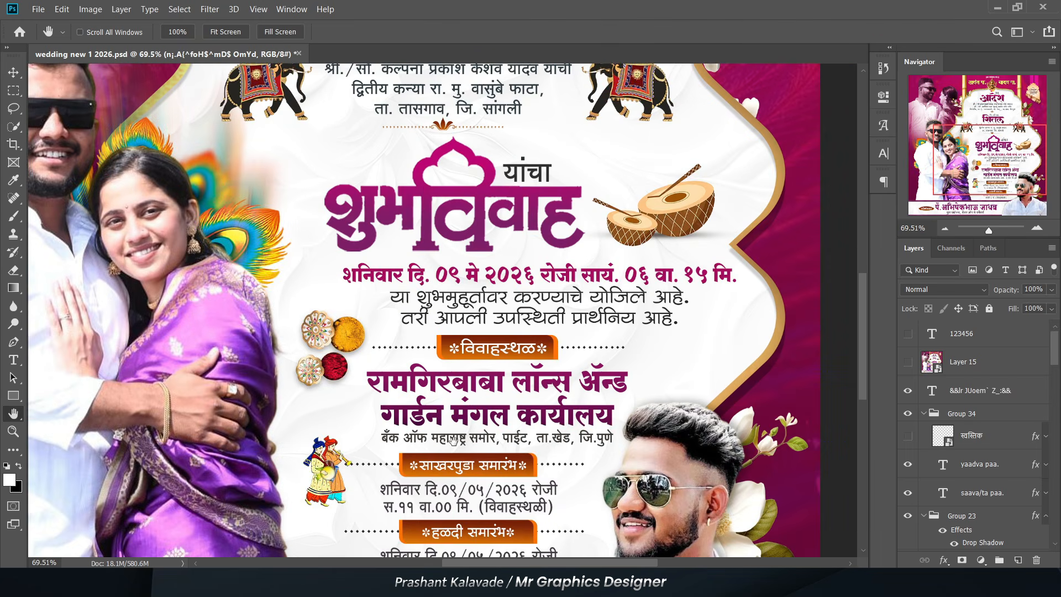
{"action": "left_click_drag", "start_coordinate": [454, 440], "coordinate": [551, 253]}
{"action": "left_click_drag", "start_coordinate": [230, 297], "coordinate": [438, 410]}
{"action": "scroll", "coordinate": [438, 410], "scroll_direction": "down", "scroll_amount": 2}
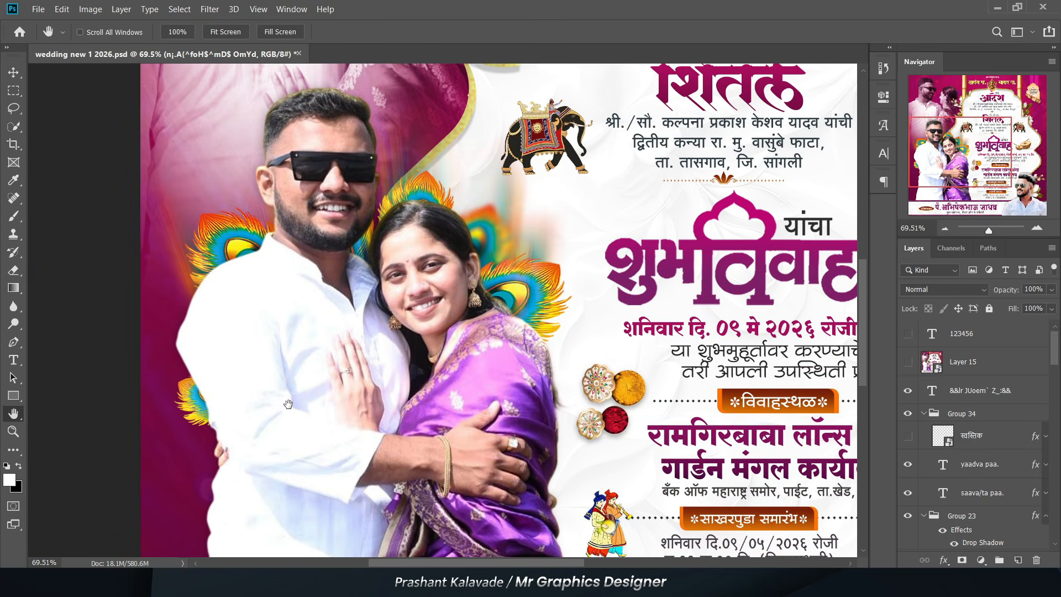
{"action": "scroll", "coordinate": [311, 388], "scroll_direction": "down", "scroll_amount": 1}
{"action": "left_click_drag", "start_coordinate": [586, 255], "coordinate": [535, 360]}
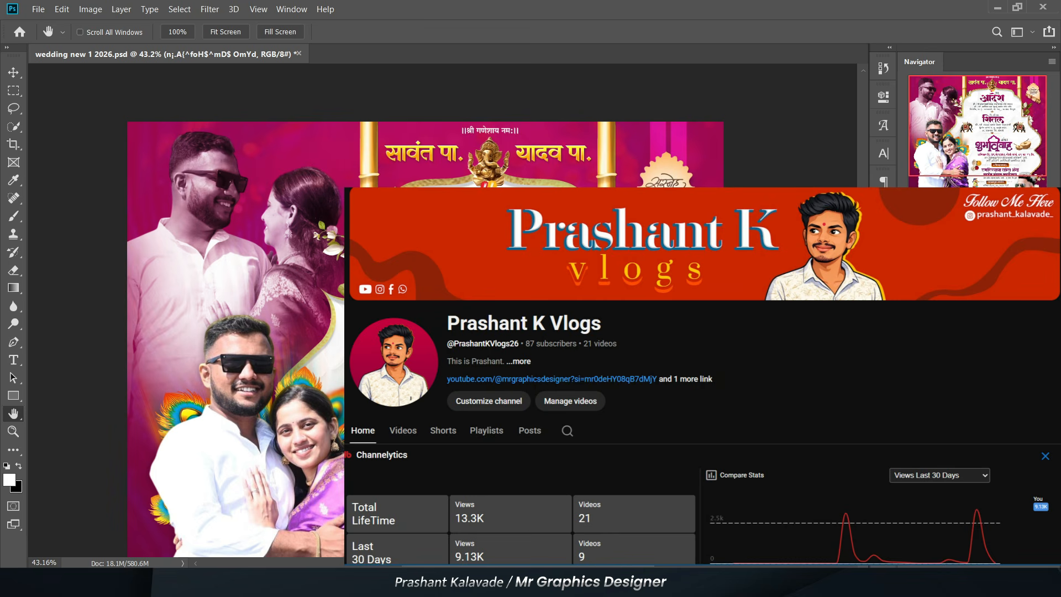
{"action": "scroll", "coordinate": [528, 229], "scroll_direction": "up", "scroll_amount": 3}
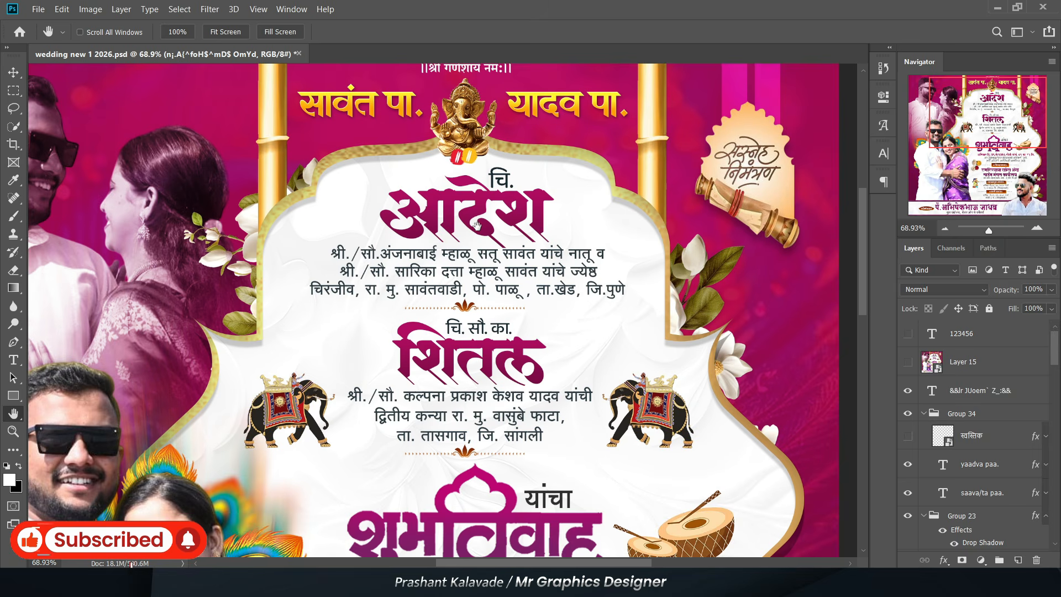
{"action": "left_click_drag", "start_coordinate": [475, 227], "coordinate": [481, 307]}
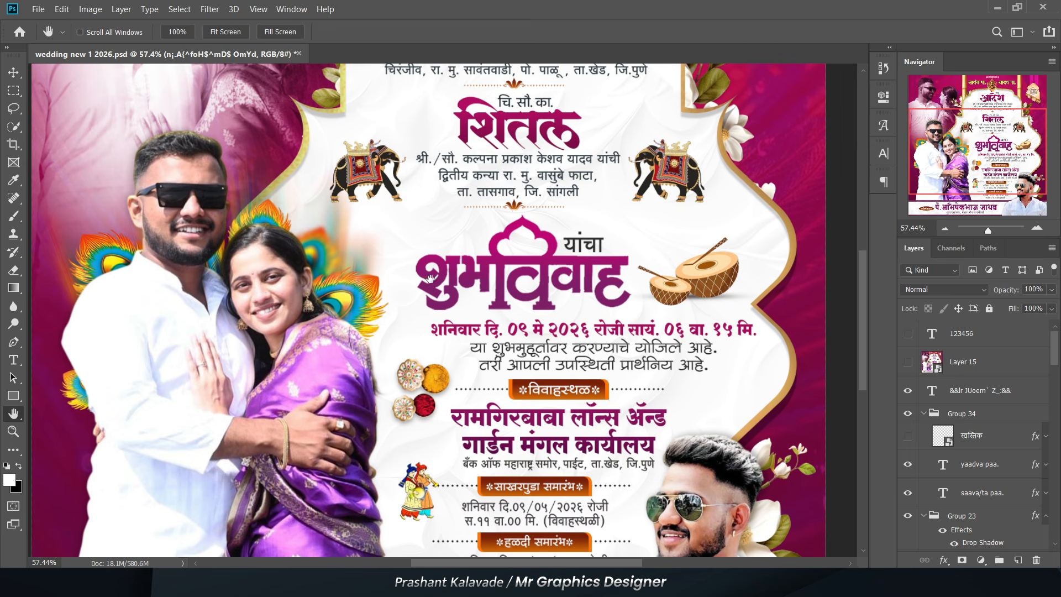
{"action": "left_click_drag", "start_coordinate": [315, 377], "coordinate": [307, 441]}
{"action": "left_click_drag", "start_coordinate": [345, 283], "coordinate": [381, 163]}
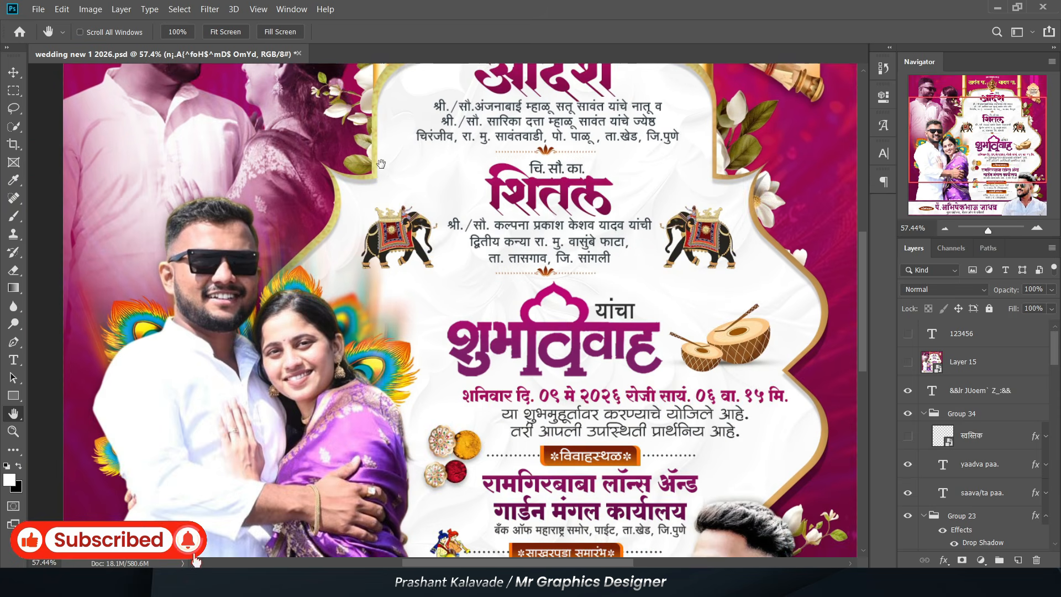
{"action": "left_click_drag", "start_coordinate": [364, 314], "coordinate": [367, 197]}
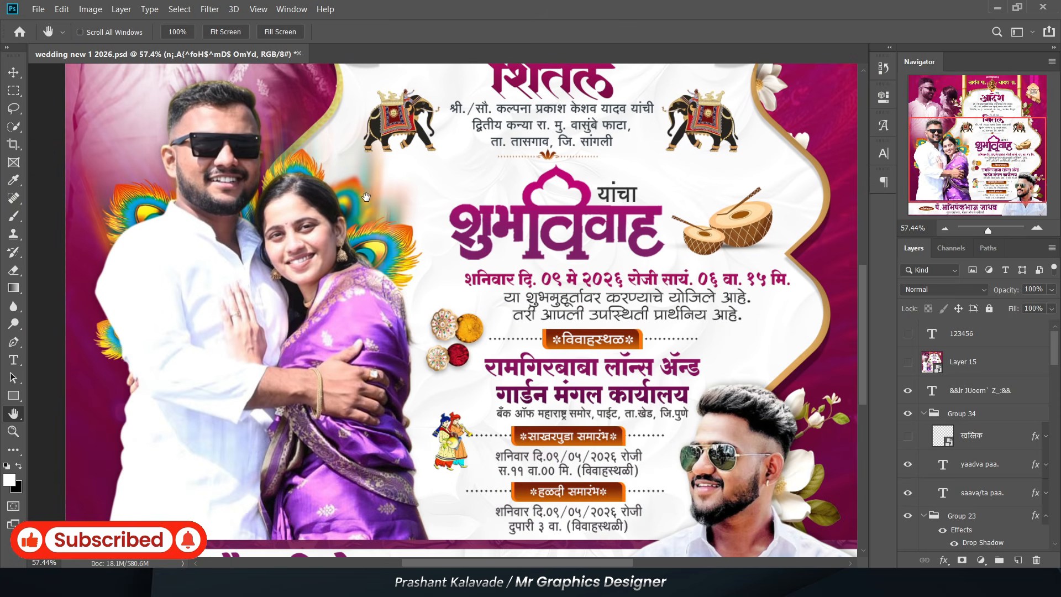